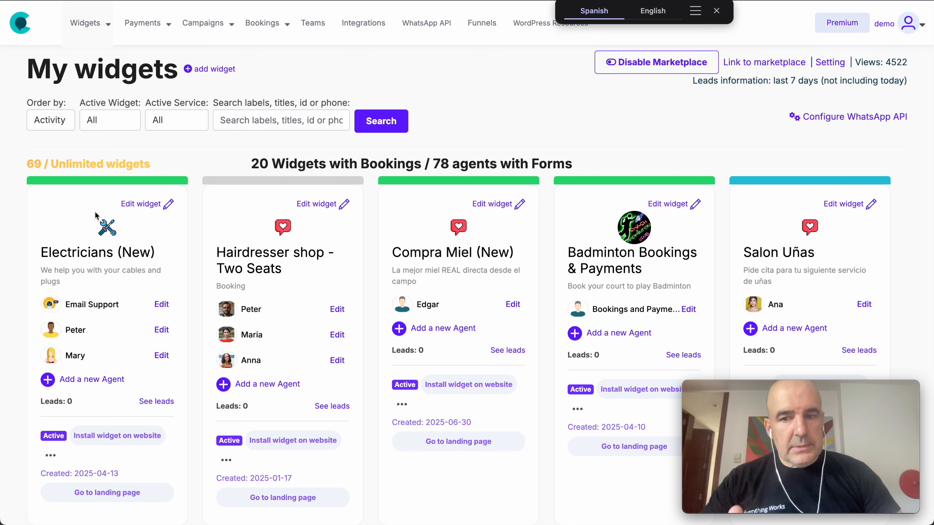
Step: Activate the Widget for Sales template
scroll(94, 211, "down", 10)
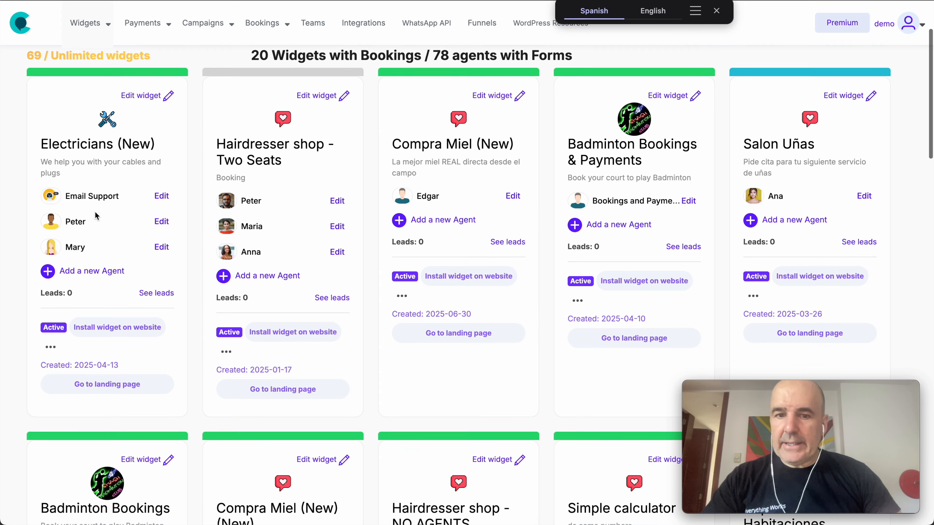
scroll(96, 216, "down", 20)
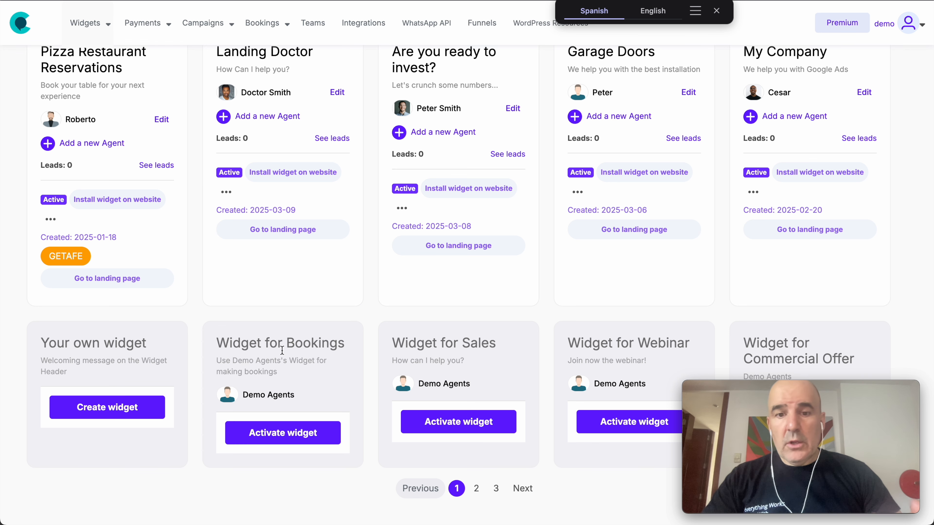
left_click(425, 429)
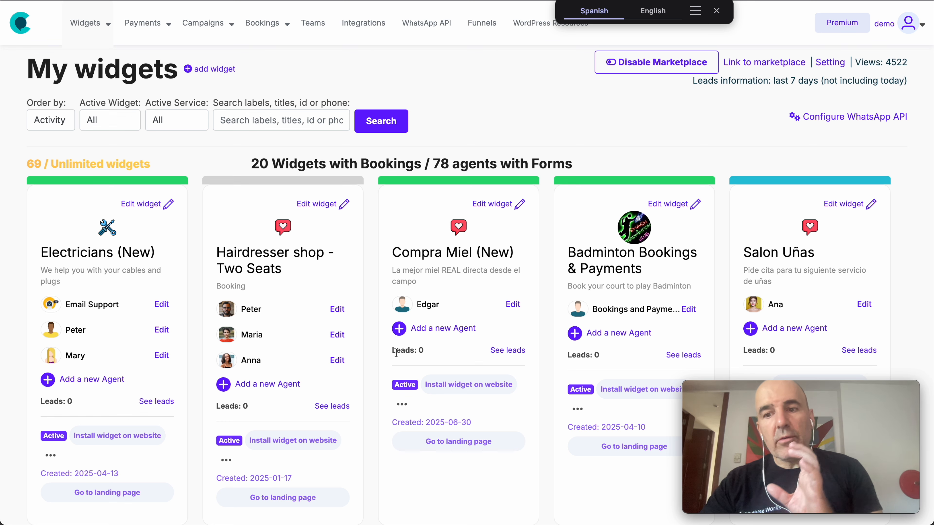
Step: Start a new widget and rename it from the default to 'Peter's Bakery'
left_click(220, 70)
double_click(256, 134)
triple_click(257, 135)
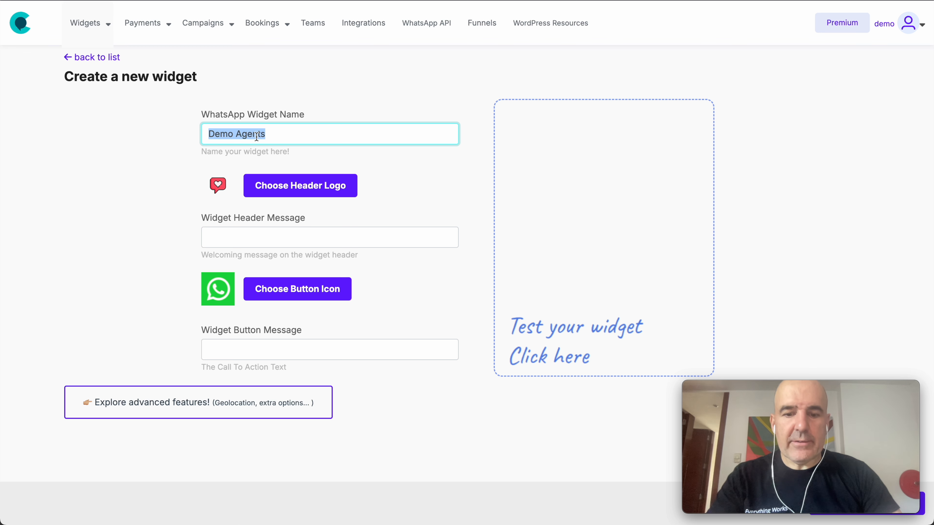
type("Bakert")
key("super+Left")
type("Peter's")
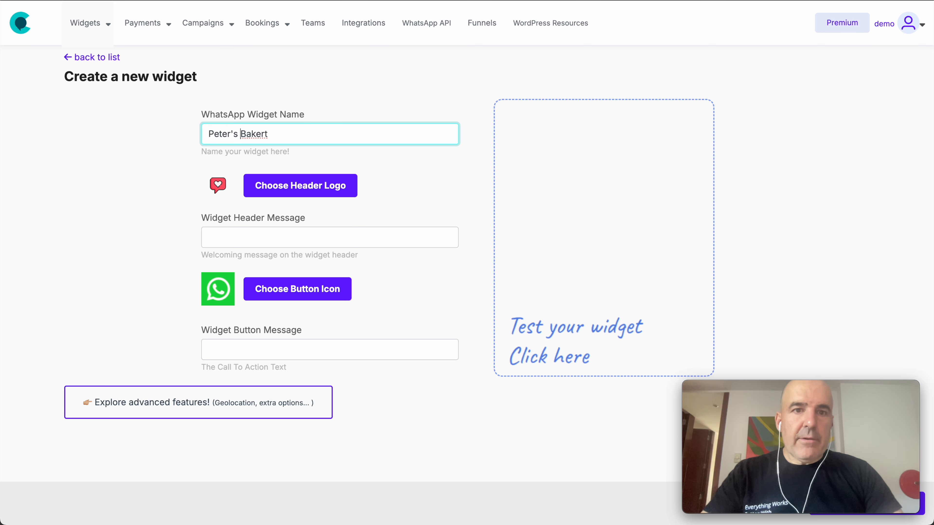
key("super+Right")
key("BackSpace")
type("y")
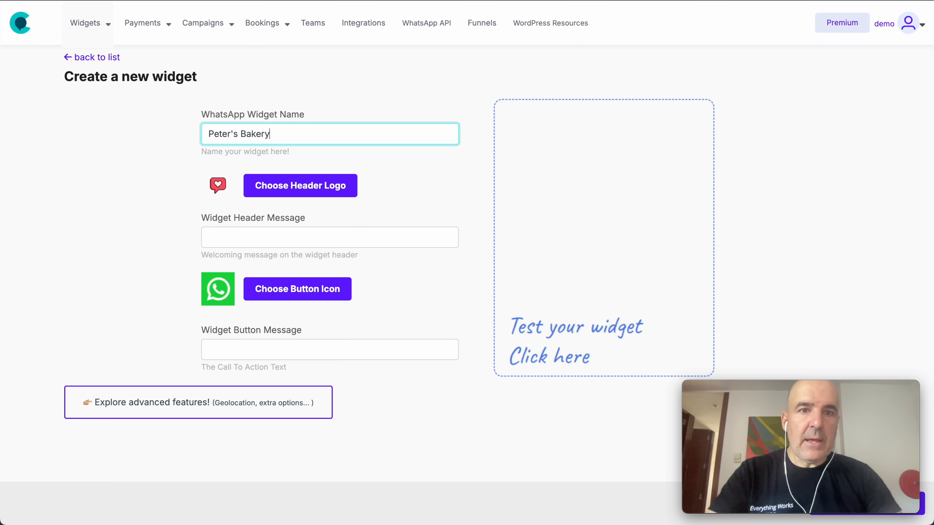
left_click(306, 186)
Step: Choose the shopping-bag icon from the gallery as the header logo
scroll(516, 268, "down", 6)
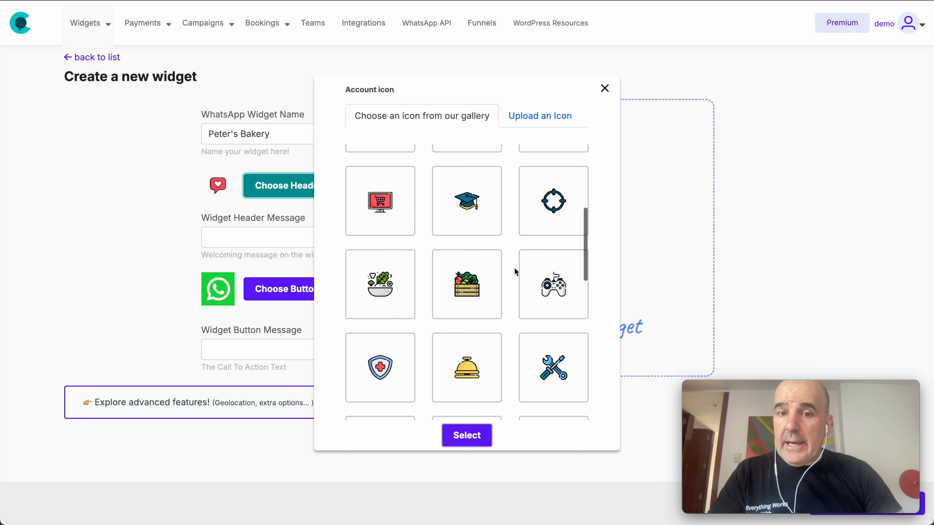
scroll(514, 268, "down", 4)
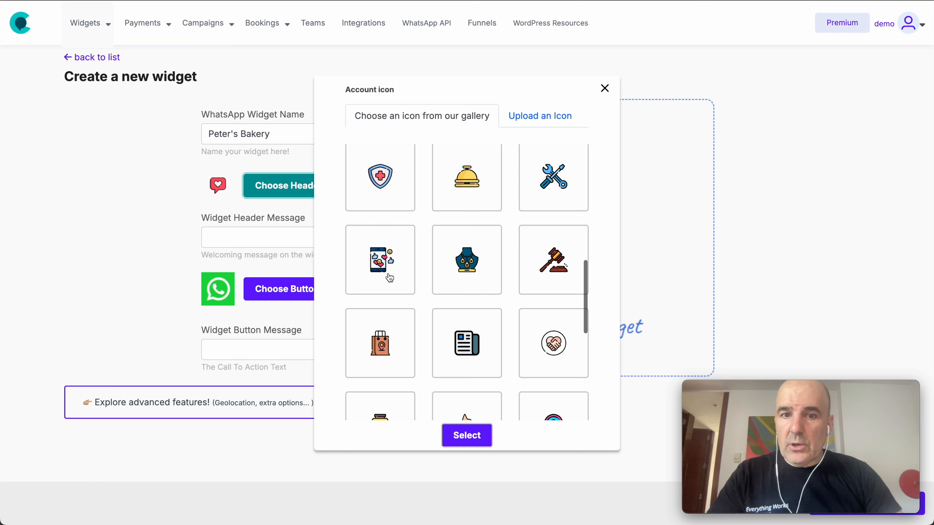
left_click(387, 353)
left_click(471, 438)
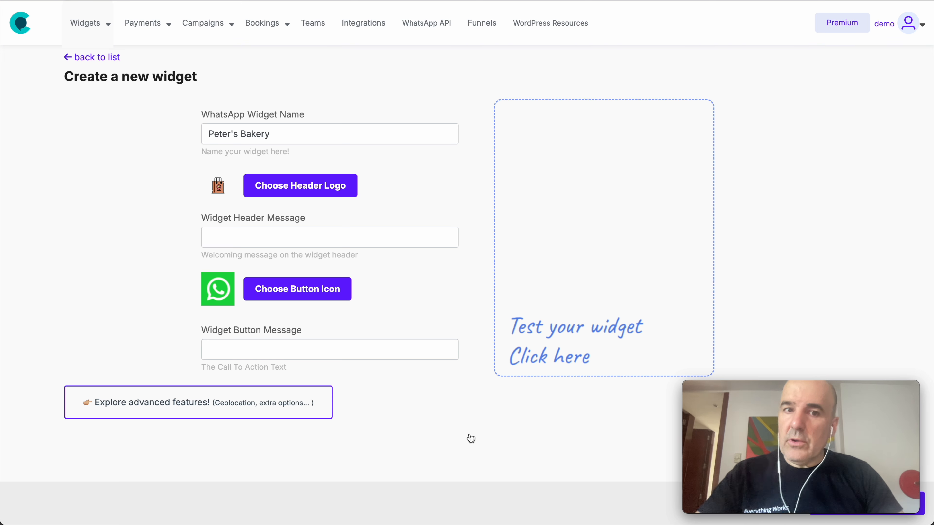
Step: Reopen the logo chooser to view the Upload an Icon option, then close it unchanged
left_click(349, 188)
left_click(515, 115)
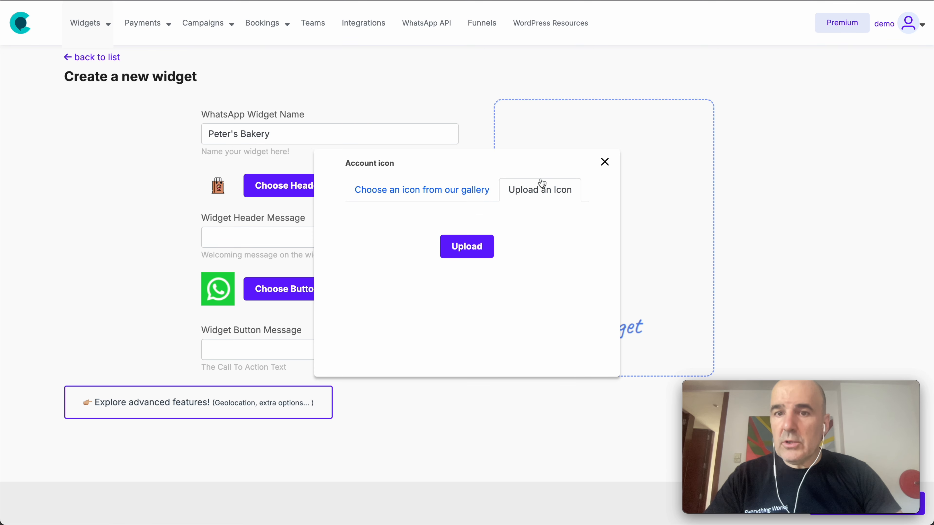
left_click(604, 162)
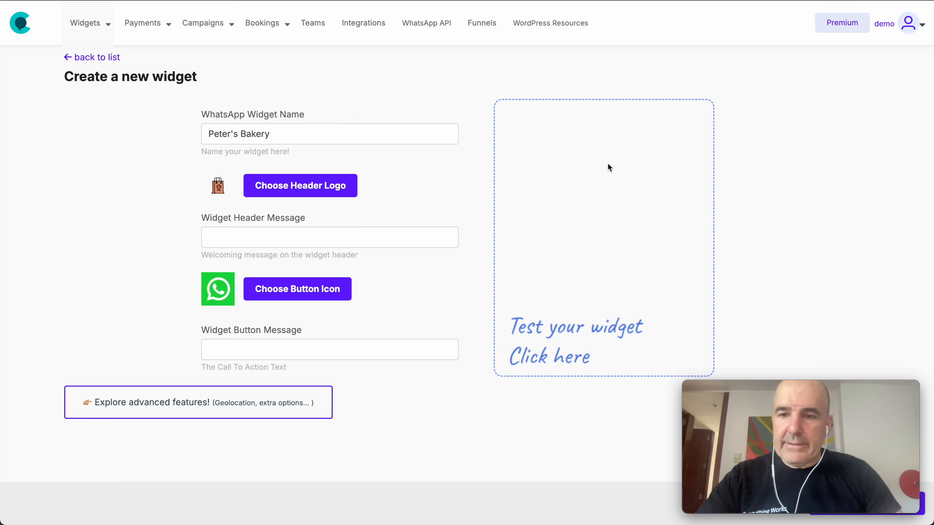
left_click(301, 239)
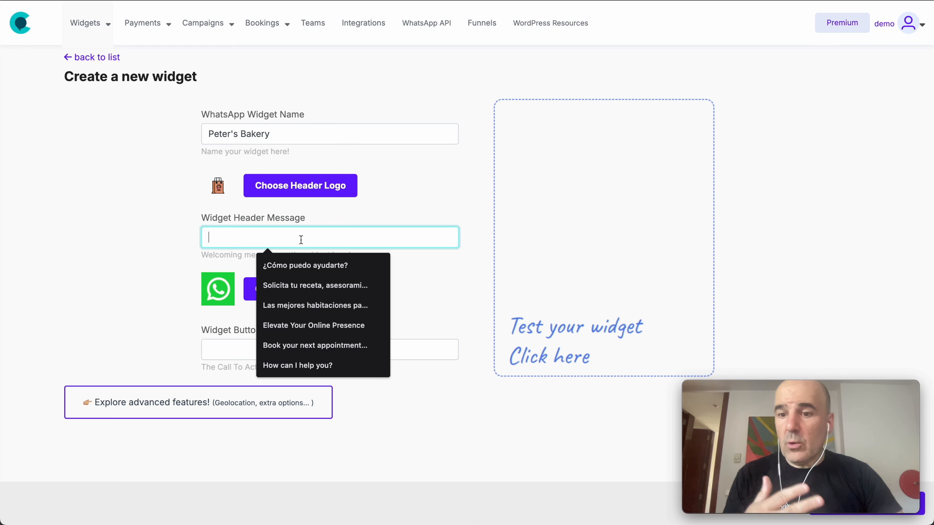
Step: Set the widget header message to 'Place your order with us using WhatsApp'
type("Pla")
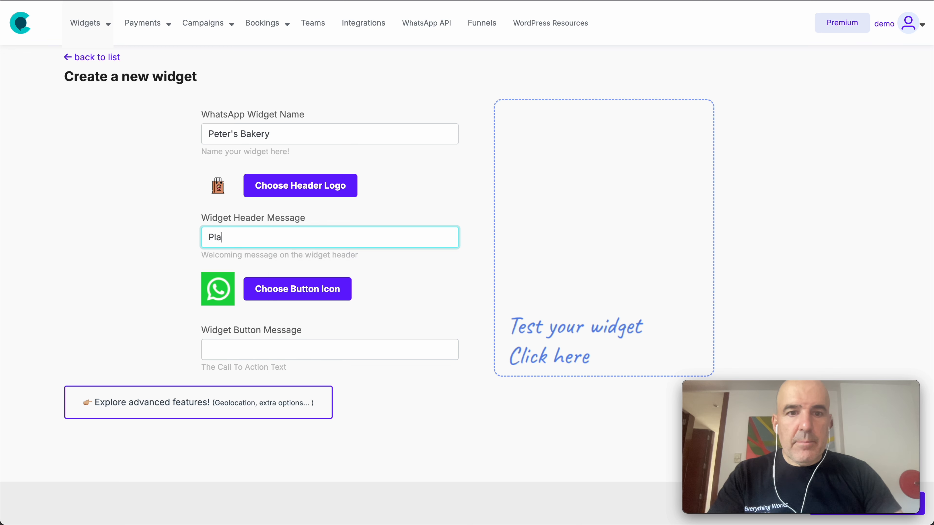
type("ce your order with us sui")
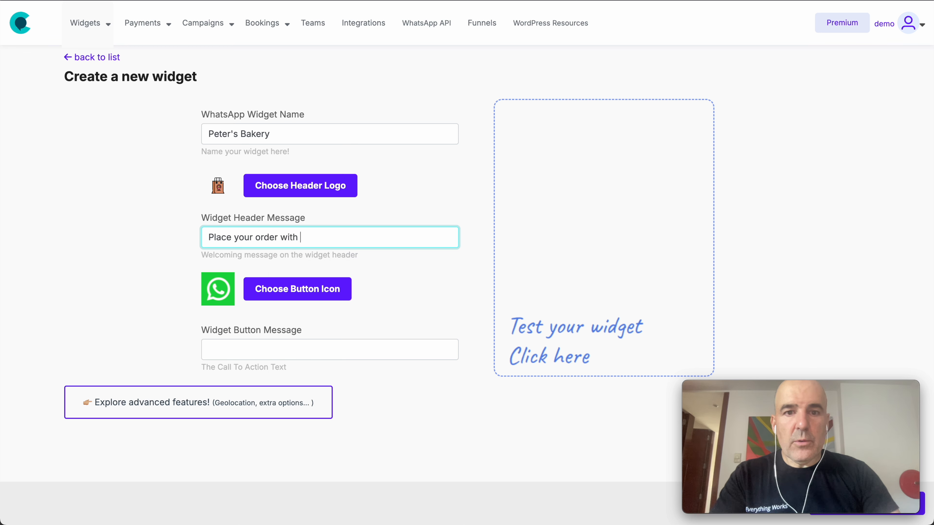
key("BackSpace")
key("BackSpace")
type("using Whatsapp")
key("BackSpace")
type("A")
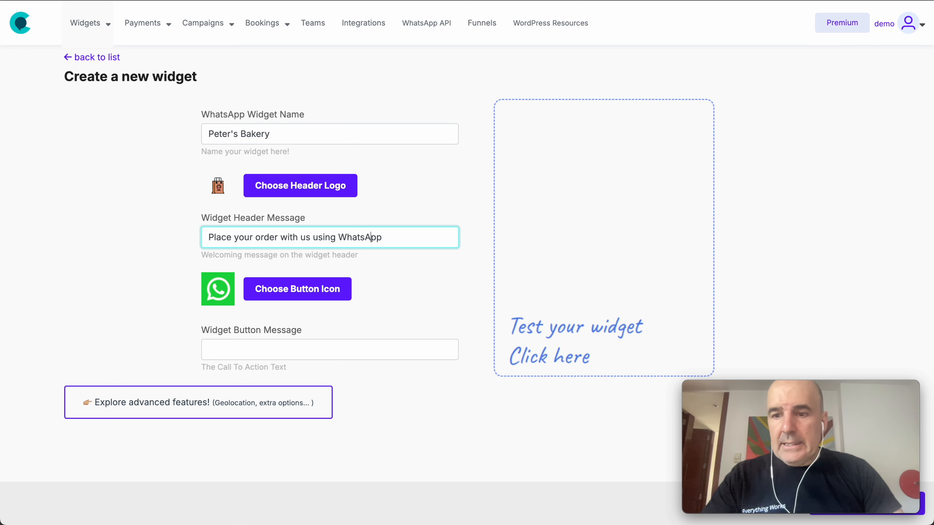
Step: Set the widget button message to 'Let's talk on WhatsApp'
left_click(289, 353)
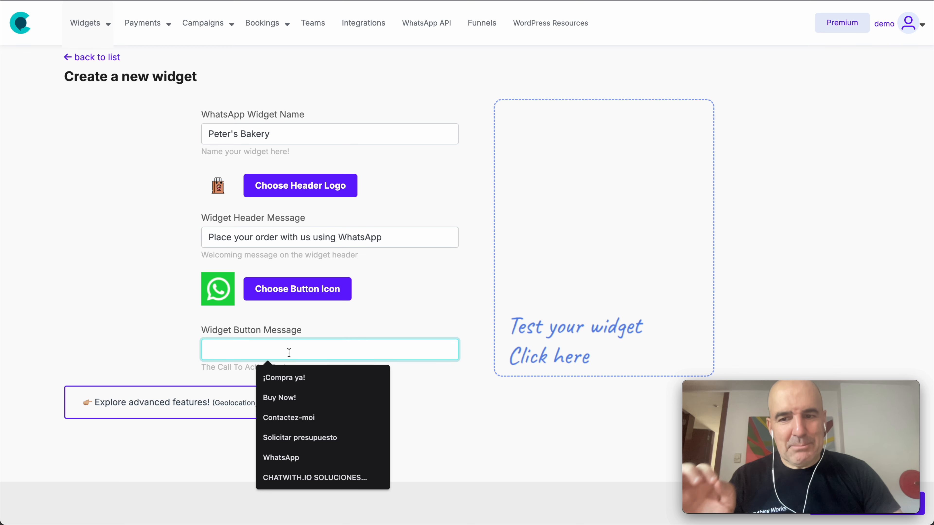
type("Let's ")
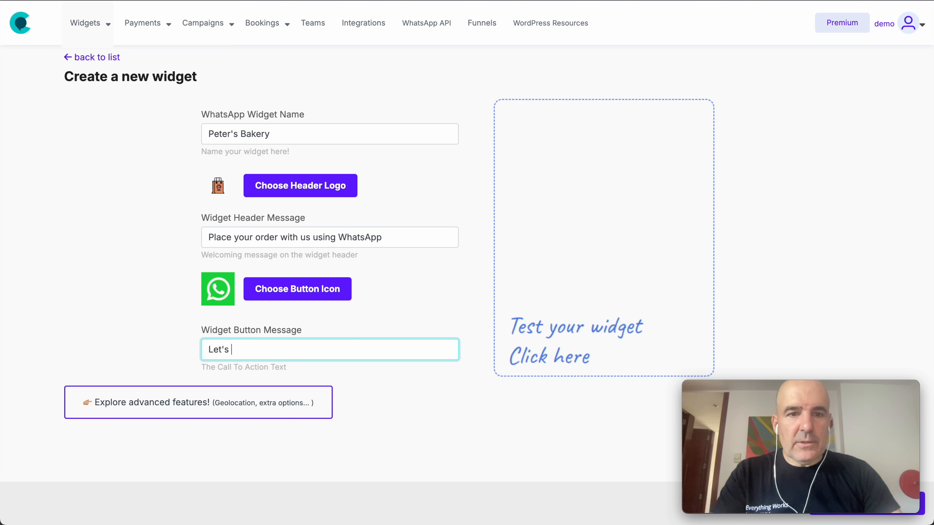
type("talk on WhatsApp")
left_click(417, 415)
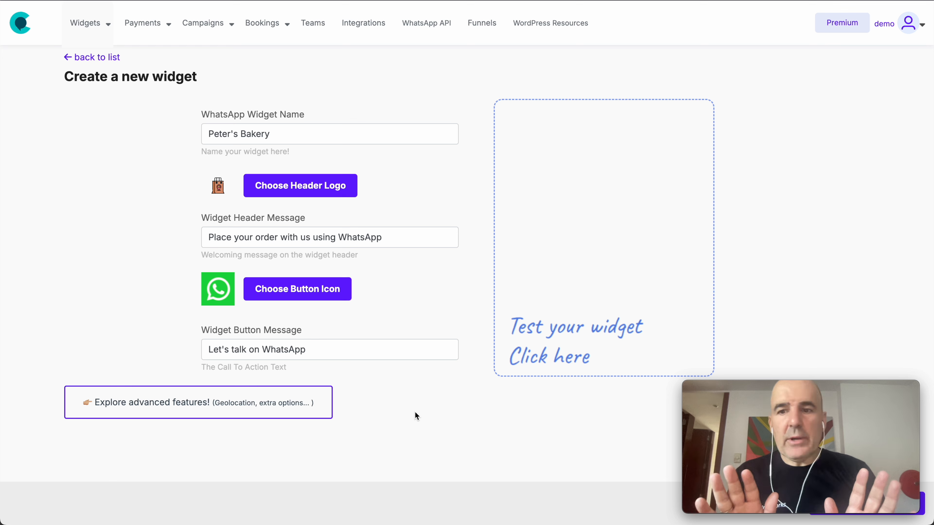
left_click_drag(750, 397, 767, 58)
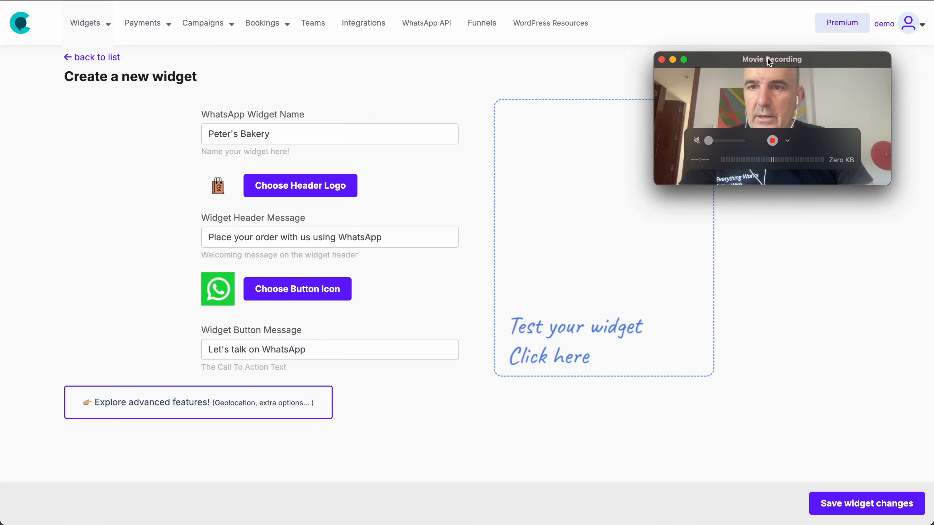
Step: Save the Peter's Bakery widget and scroll through the new agent form
left_click(889, 511)
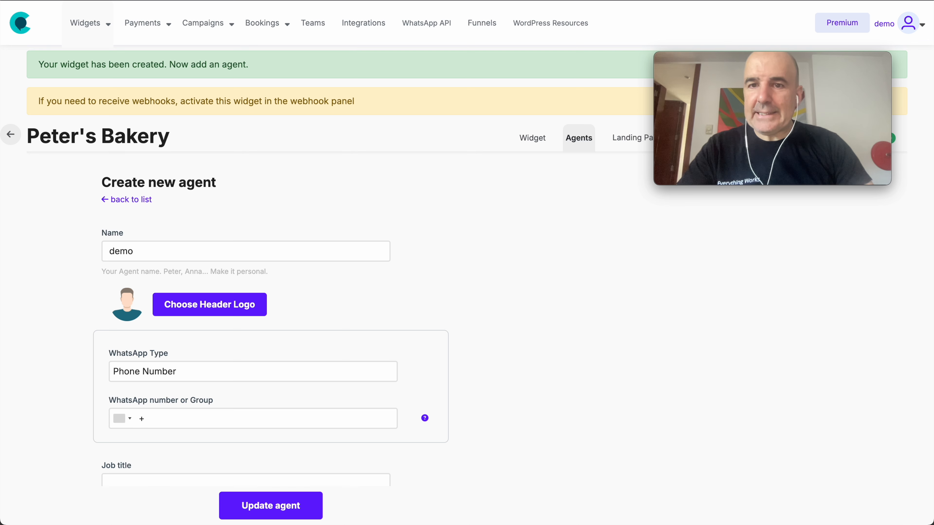
left_click_drag(742, 93, 753, 395)
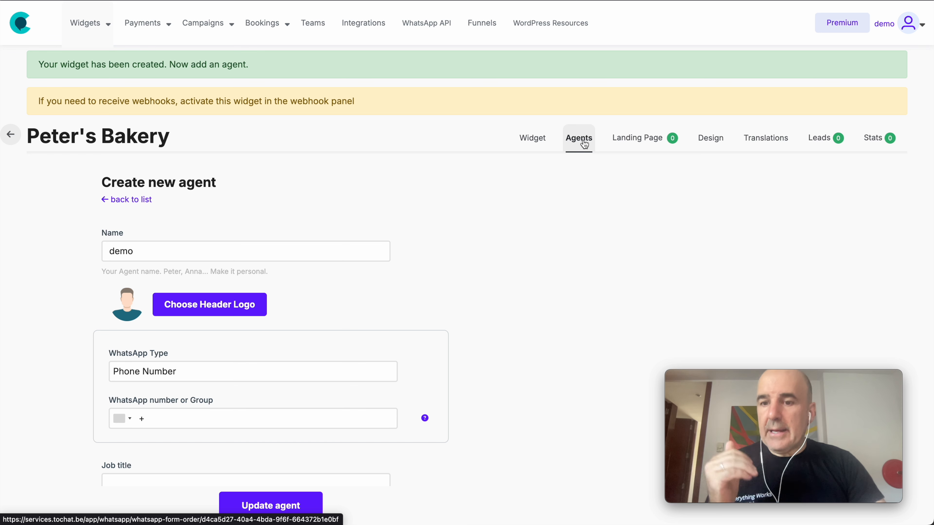
Step: Name the agent 'Peter' and give him the smiling man's photo as avatar
double_click(220, 248)
type("Peter")
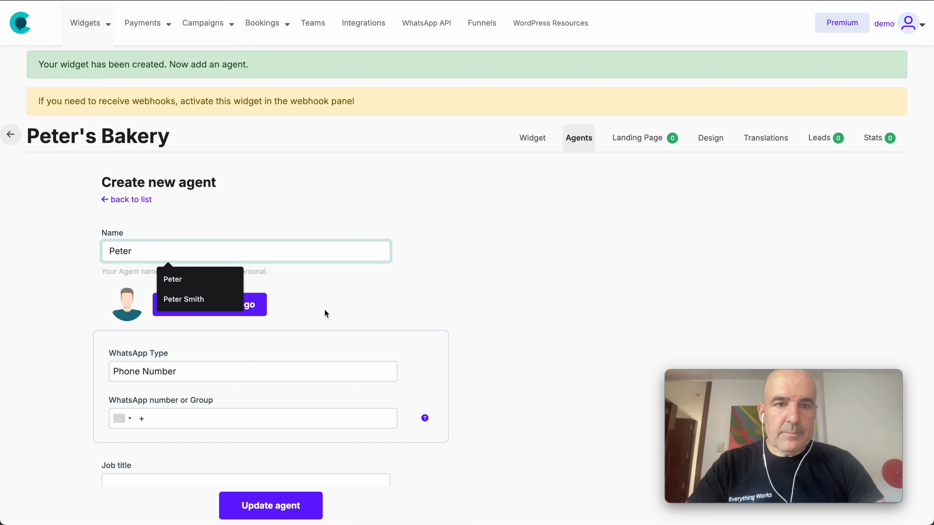
left_click(250, 304)
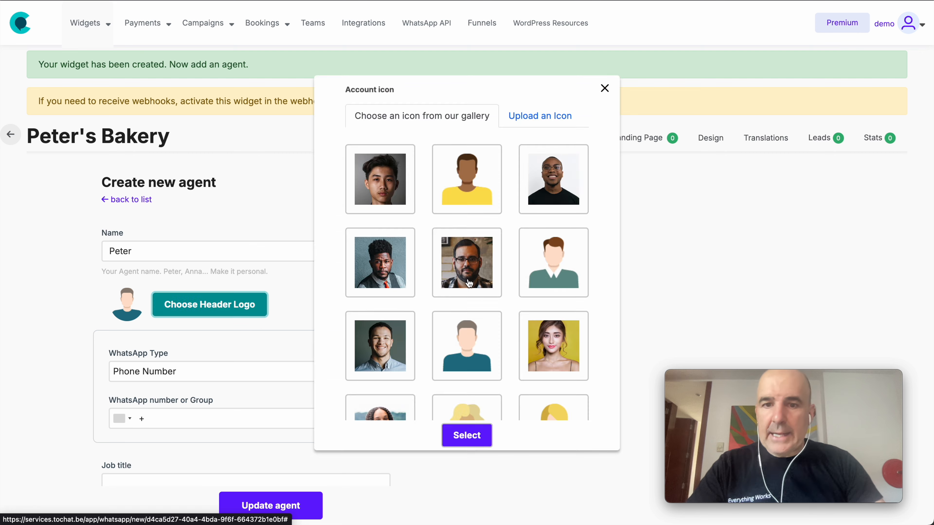
left_click(380, 346)
left_click(467, 436)
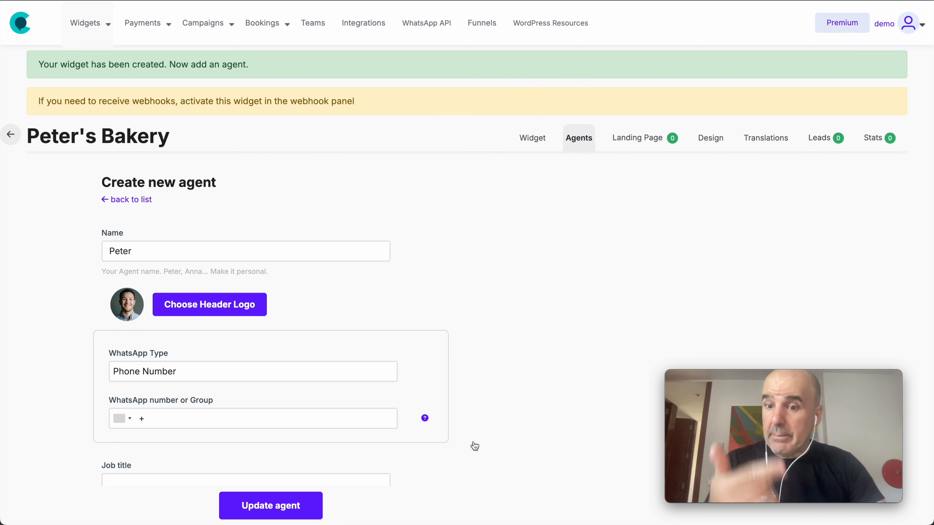
Step: Browse the avatar gallery again and close it without changes
left_click(253, 308)
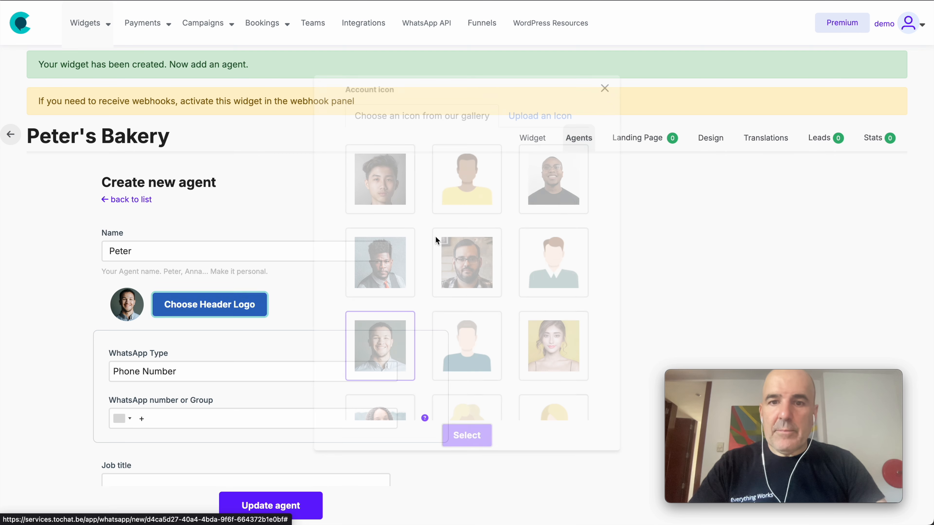
scroll(476, 259, "down", 5)
scroll(477, 260, "down", 10)
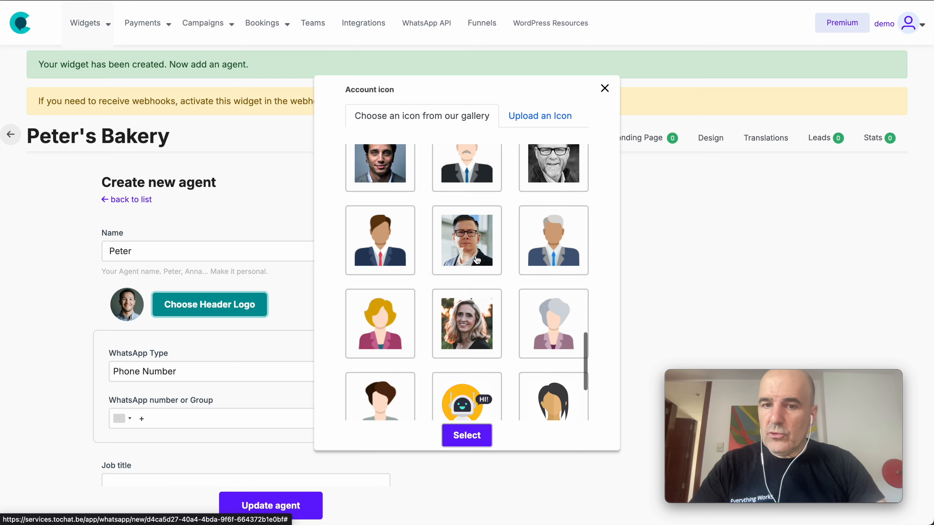
scroll(474, 282, "up", 15)
left_click(606, 89)
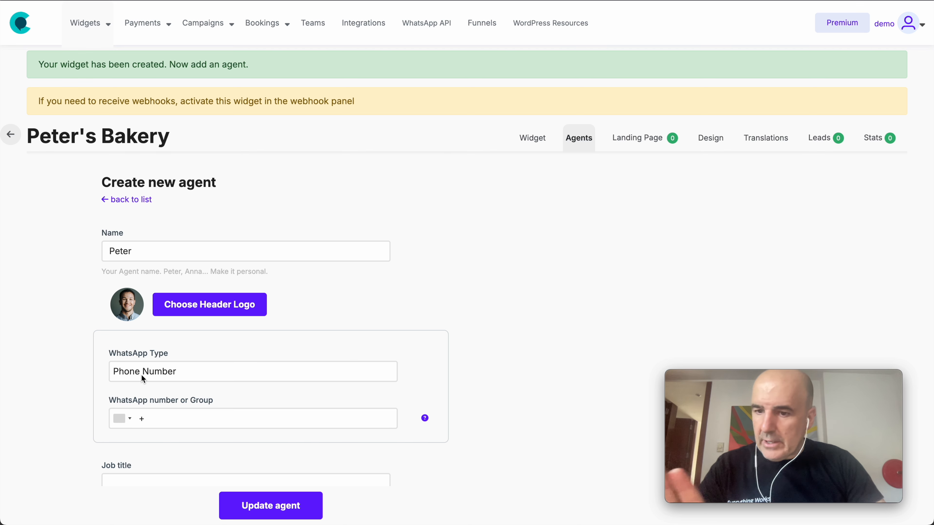
Step: Enter the agent's WhatsApp phone number with the +34 Spanish prefix
left_click(161, 423)
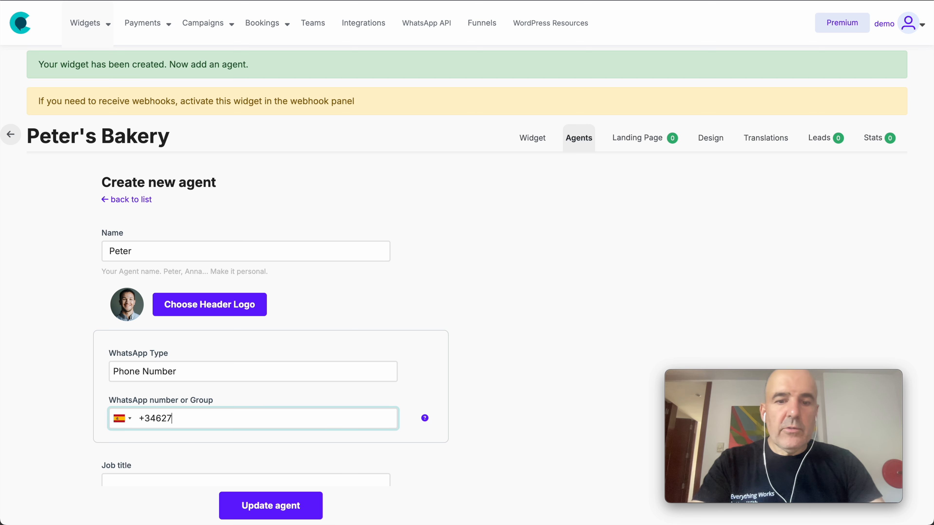
left_click_drag(156, 418, 177, 418)
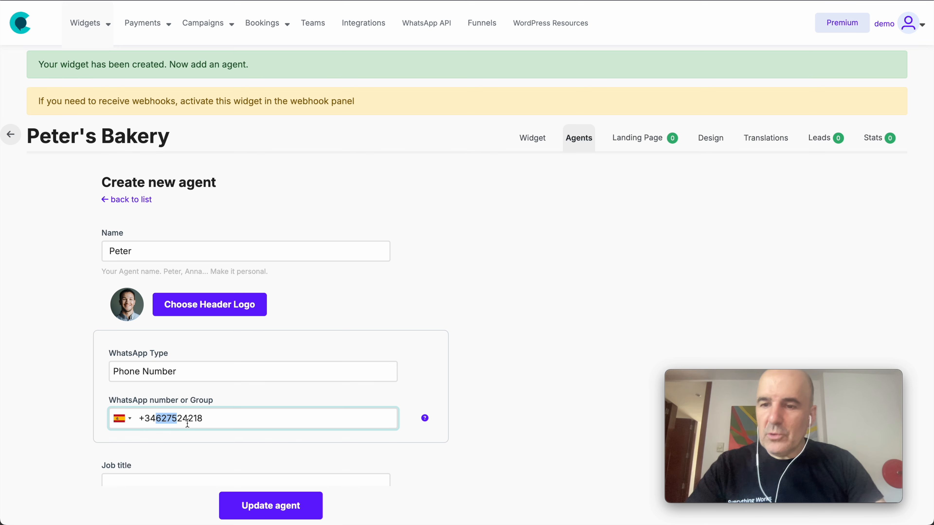
left_click(506, 369)
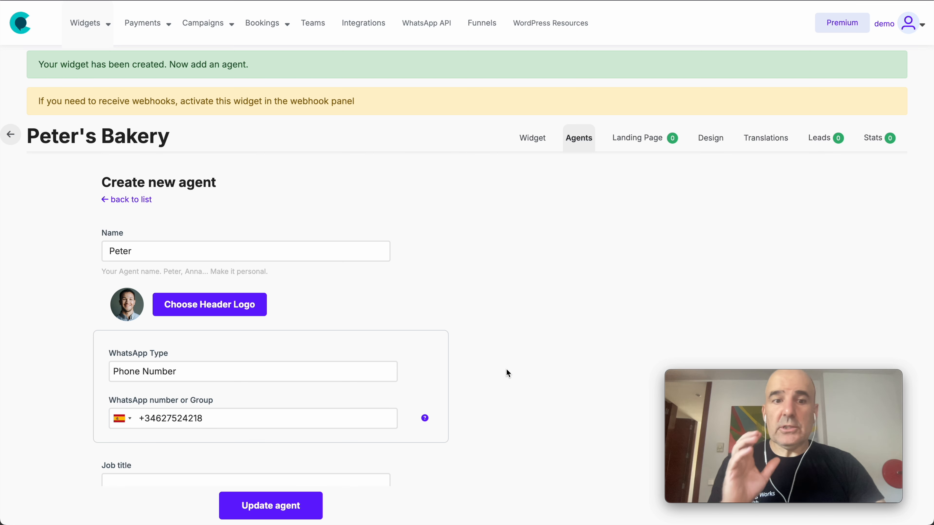
scroll(506, 370, "down", 5)
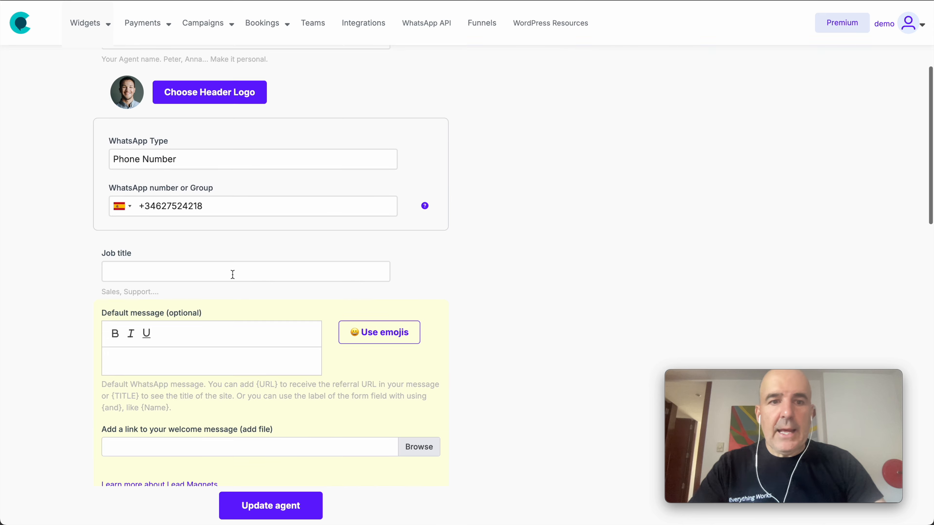
Step: Set the agent's job title to 'Baker'
left_click(181, 268)
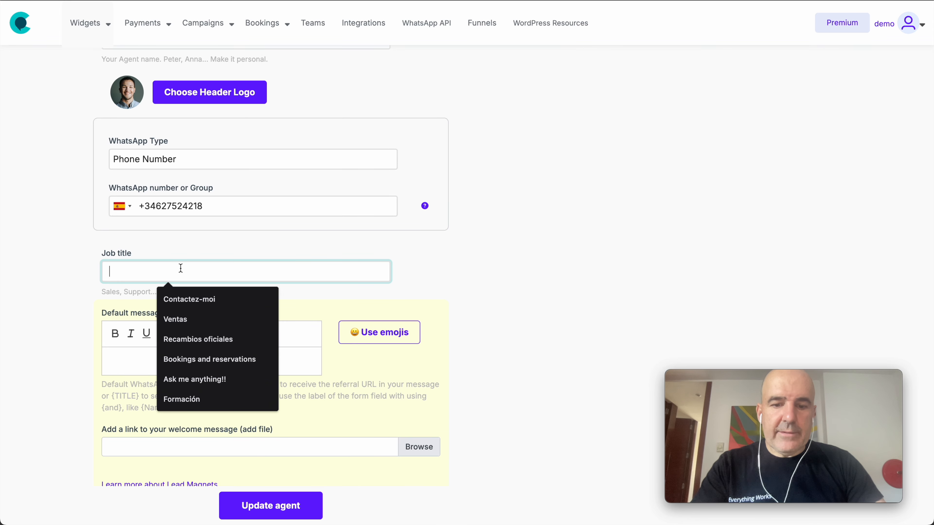
type("Ba")
key("BackSpace")
key("BackSpace")
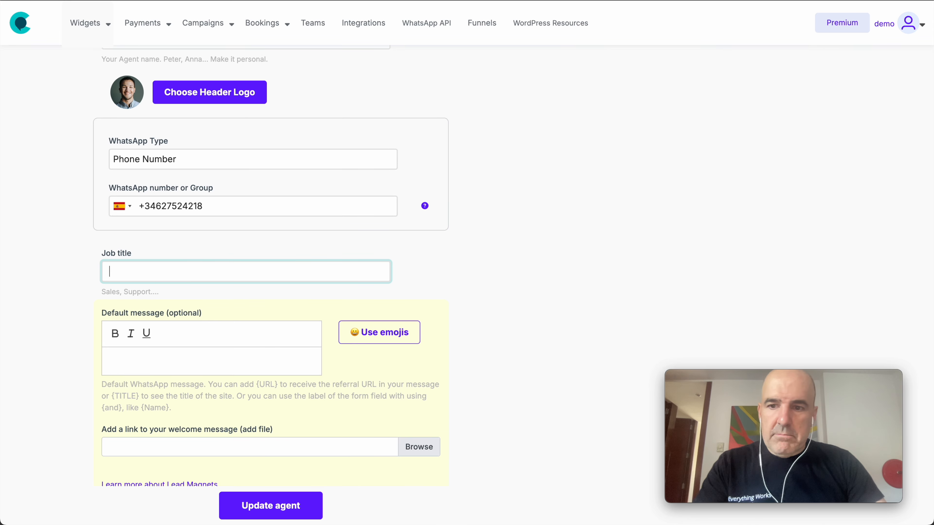
type("bakery")
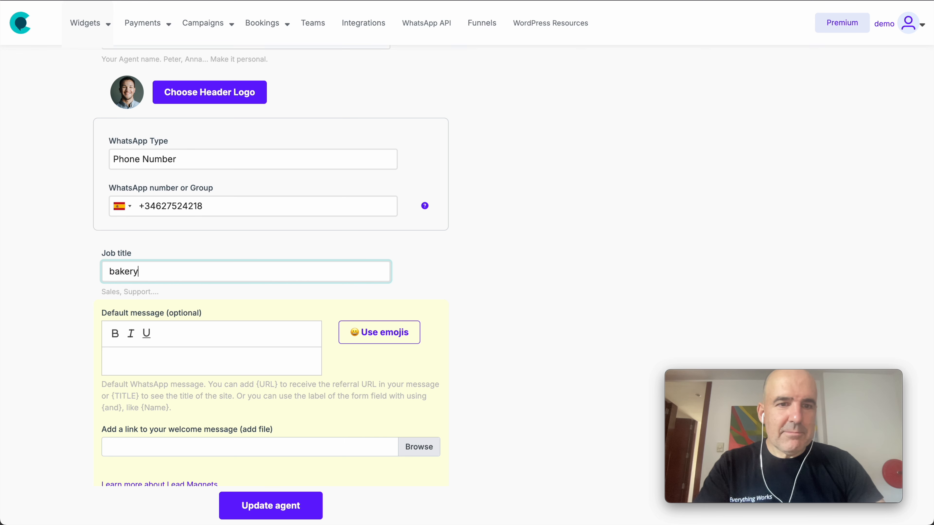
key("shift+Right")
type("B")
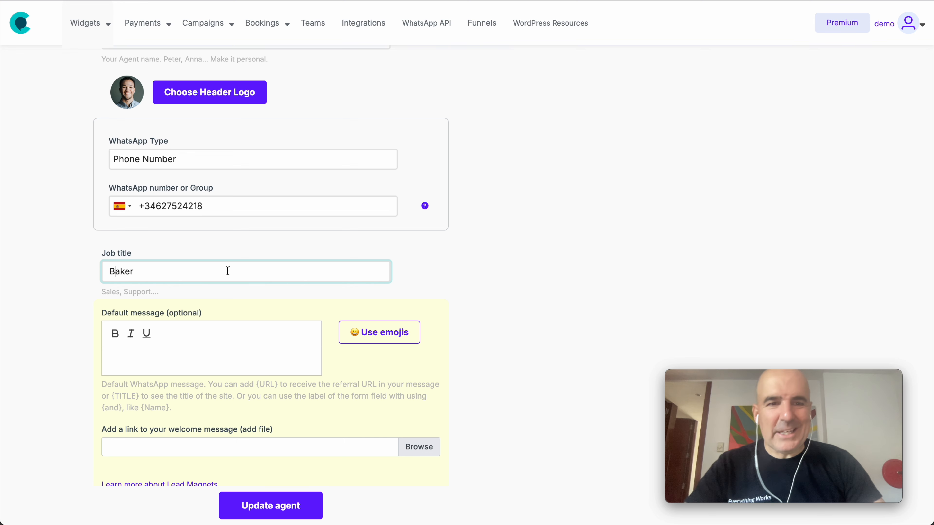
scroll(228, 271, "down", 2)
Step: Write the default WhatsApp message 'I want to place my order for a custom cake'
left_click(186, 304)
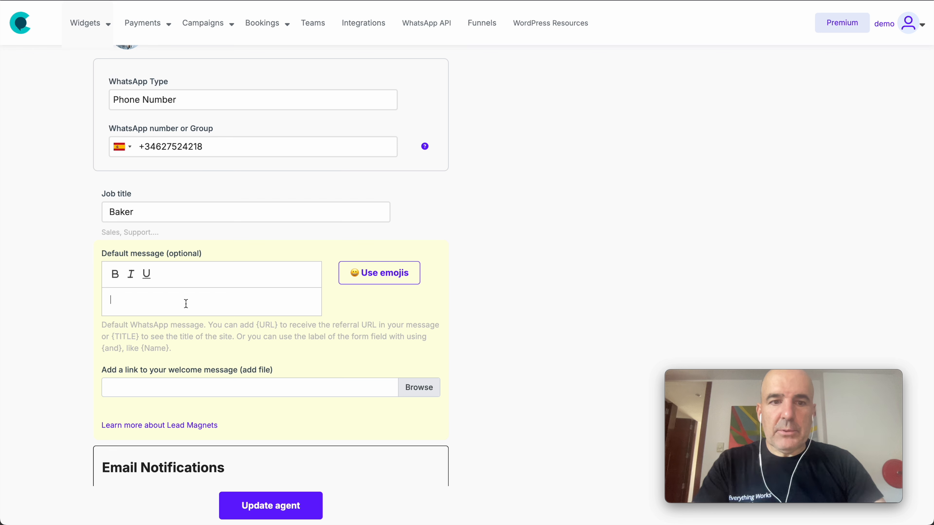
type("want to place ")
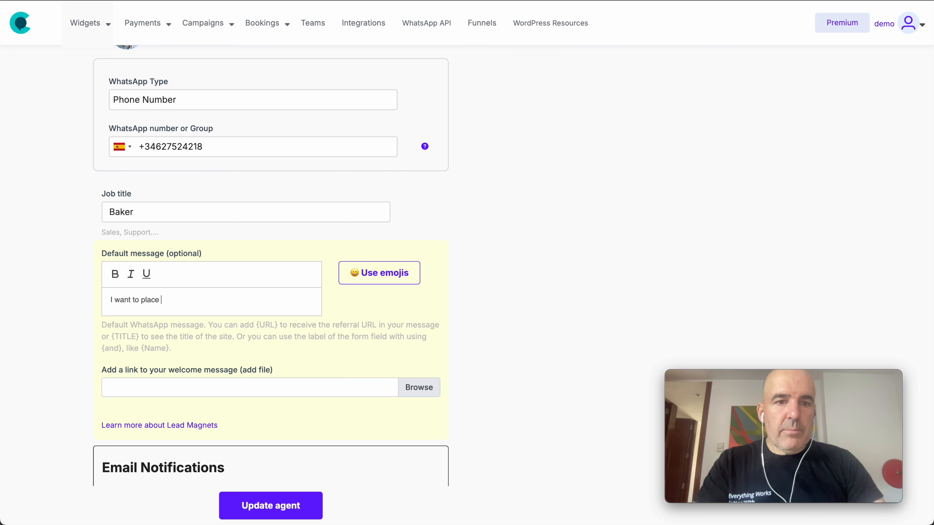
type("my order for a custom cake")
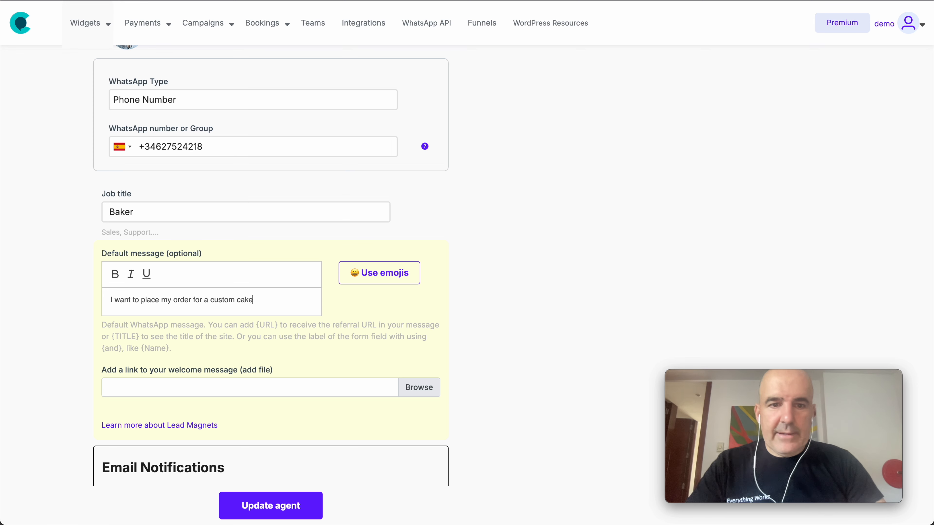
scroll(124, 248, "down", 6)
Step: Add a notification e-mail address for the agent's email notifications
left_click_drag(102, 233, 223, 243)
left_click(213, 280)
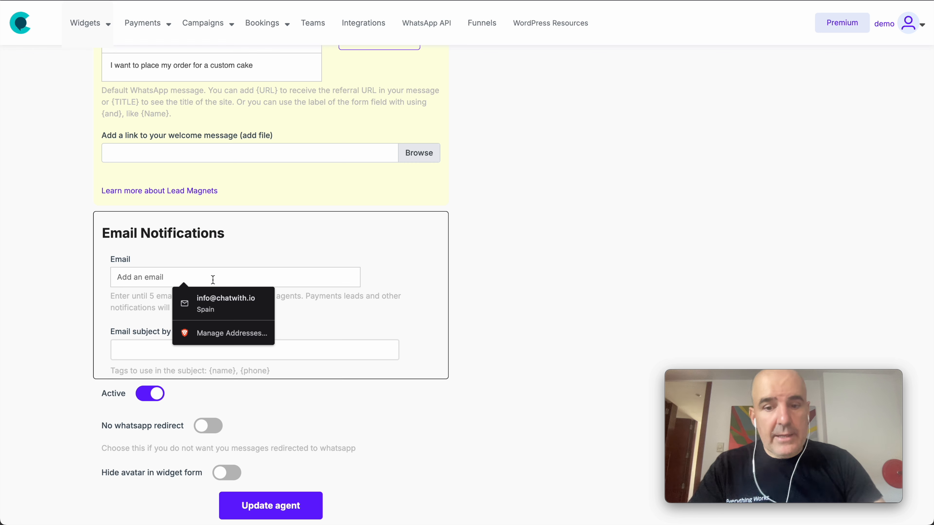
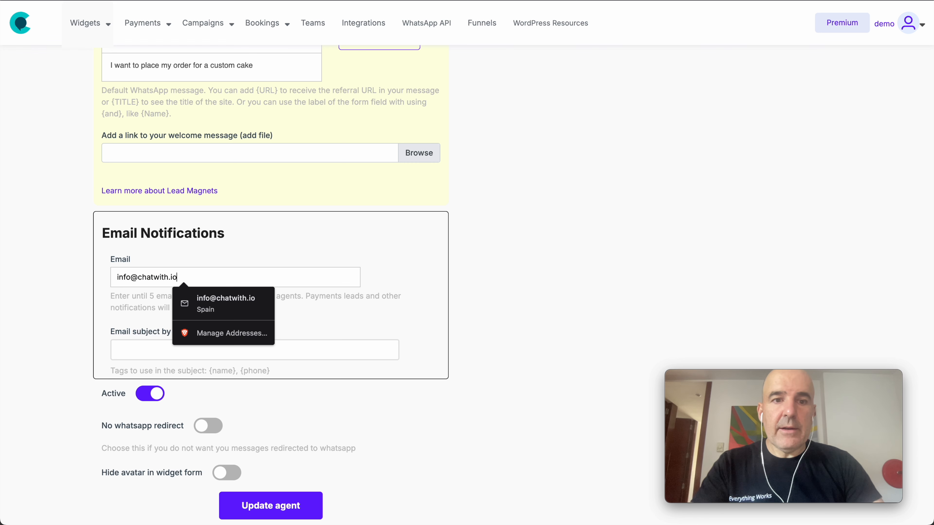
key("Tab")
Step: Set the new-lead email subject to 'New order from the website' and save the agent
type("New lea")
key("BackSpace")
key("BackSpace")
key("BackSpace")
type("order ")
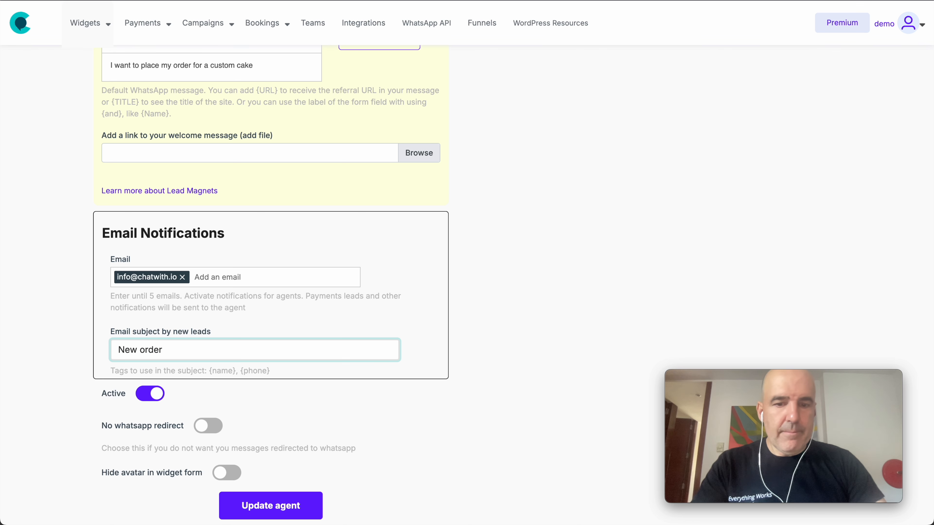
type("from the website")
key("BackSpace")
key("BackSpace")
type("o")
key("BackSpace")
type("te")
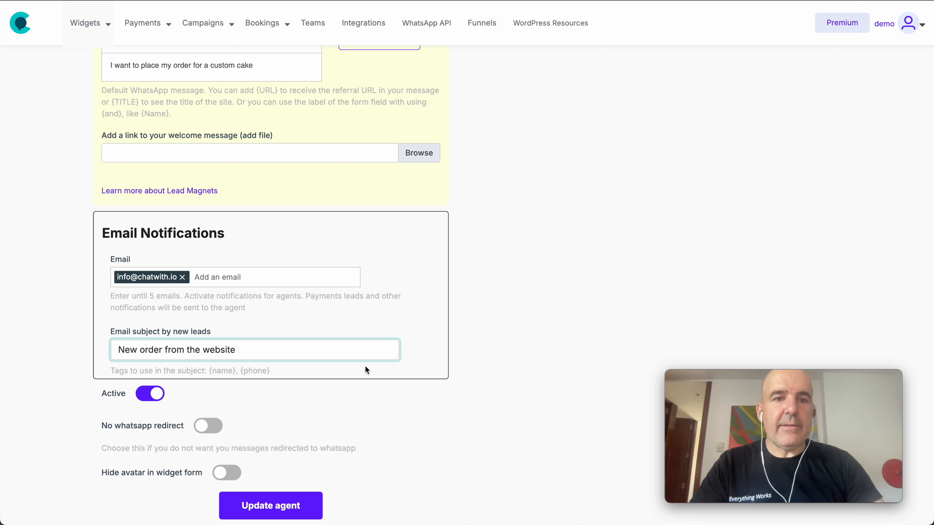
left_click(415, 411)
left_click(301, 515)
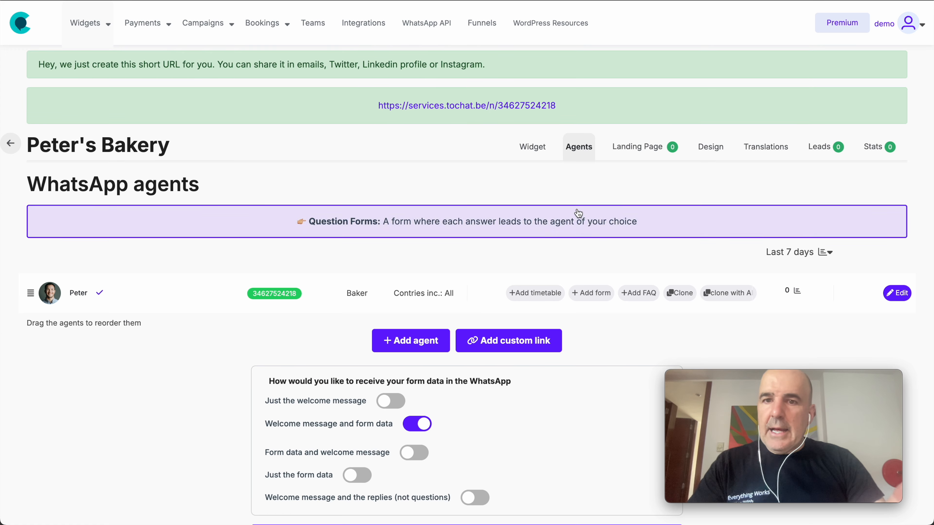
Step: Open the Peter's Bakery widget and test it by starting a WhatsApp chat with Peter
left_click(532, 147)
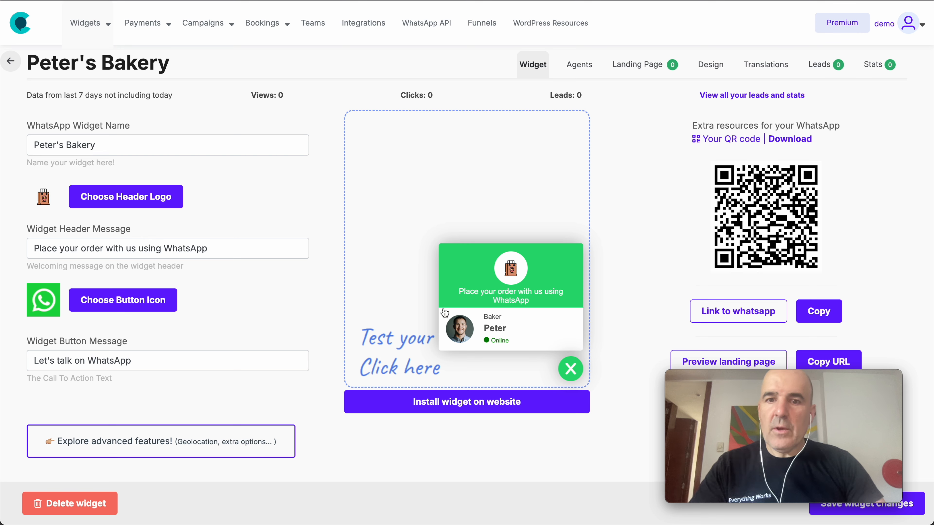
left_click(501, 325)
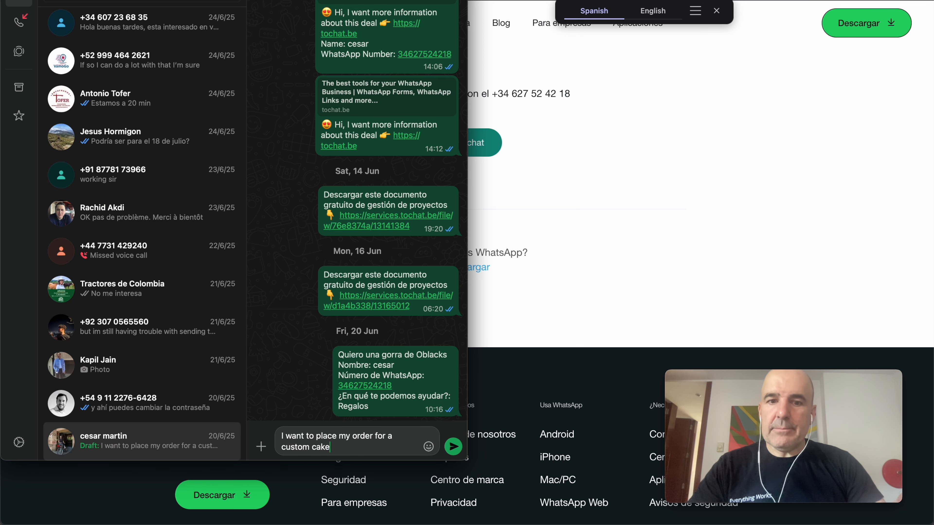
Step: Send the prefilled custom-cake test message and return to the widget page
key("Return")
left_click(578, 345)
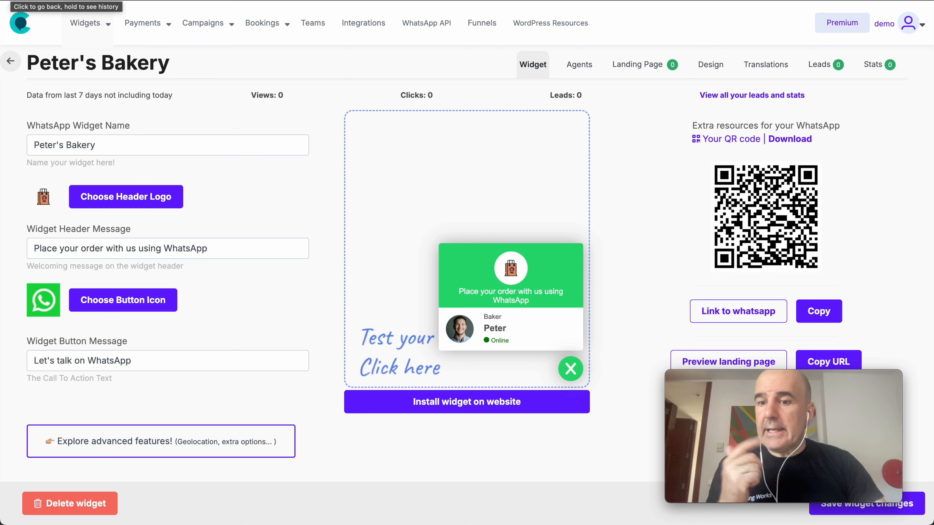
Step: Select the Peter's Bakery widget embed code from the install dialog, close it, and open a new tab
left_click(478, 410)
left_click(407, 172)
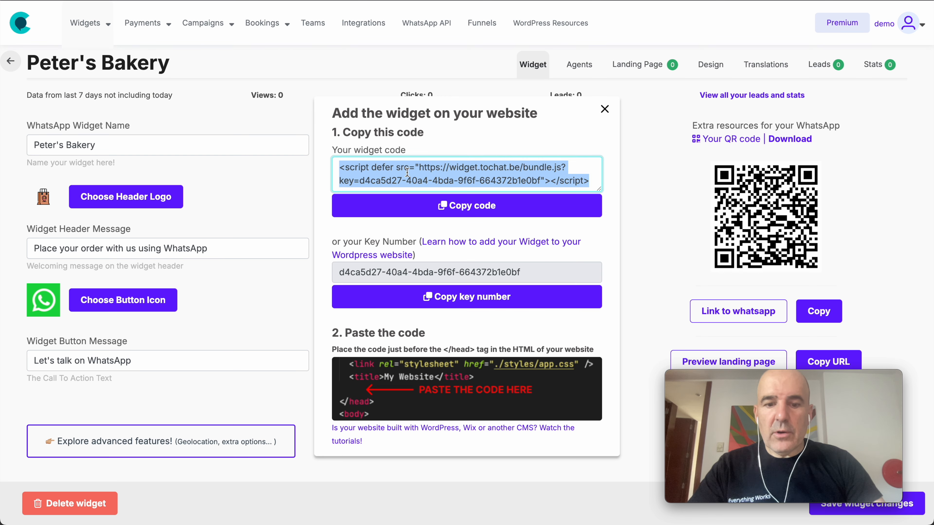
left_click(604, 109)
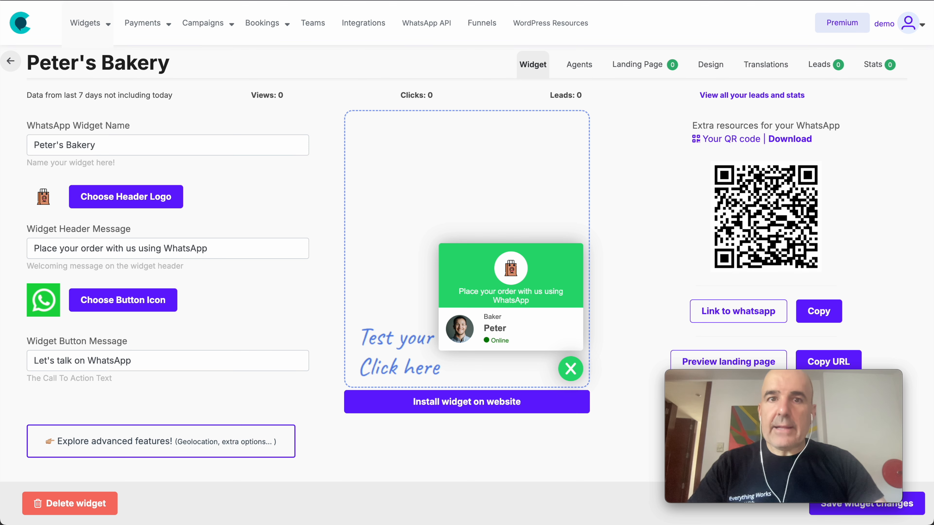
key("super+t")
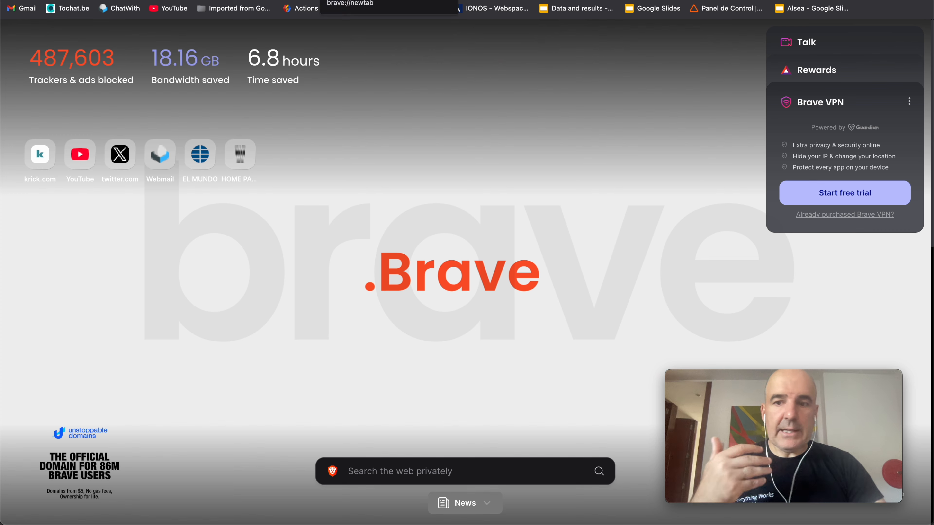
Step: Load the 'tochat' site and go to its Link to WhatsApp WordPress admin Dashboard
type("tochat")
key("Return")
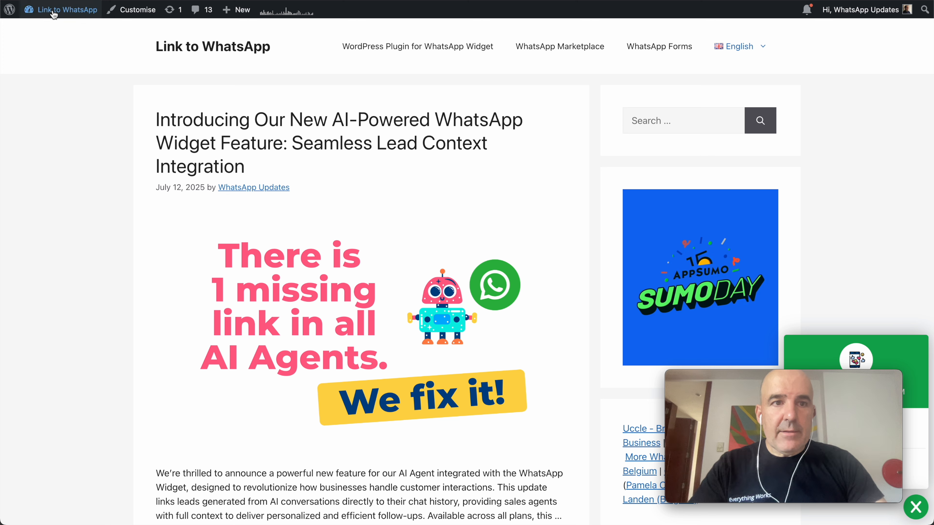
mouse_move(67, 10)
left_click(54, 31)
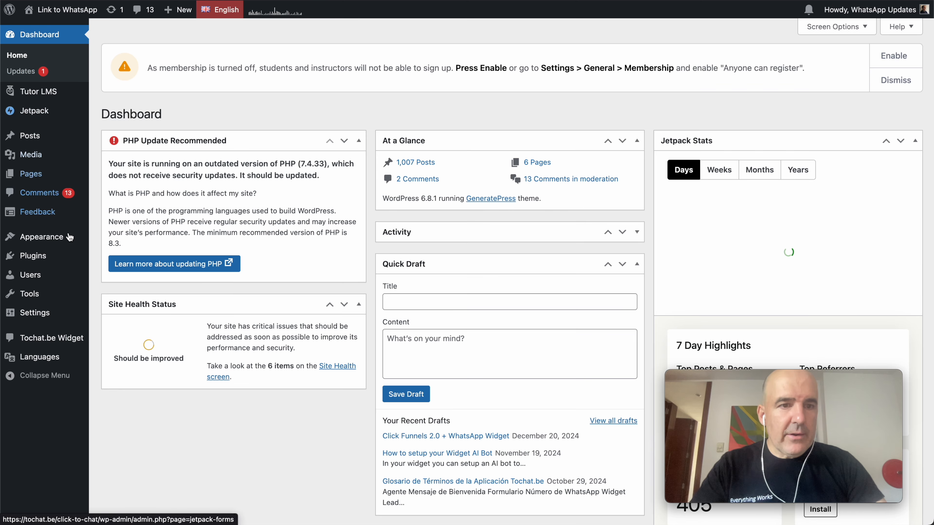
mouse_move(41, 236)
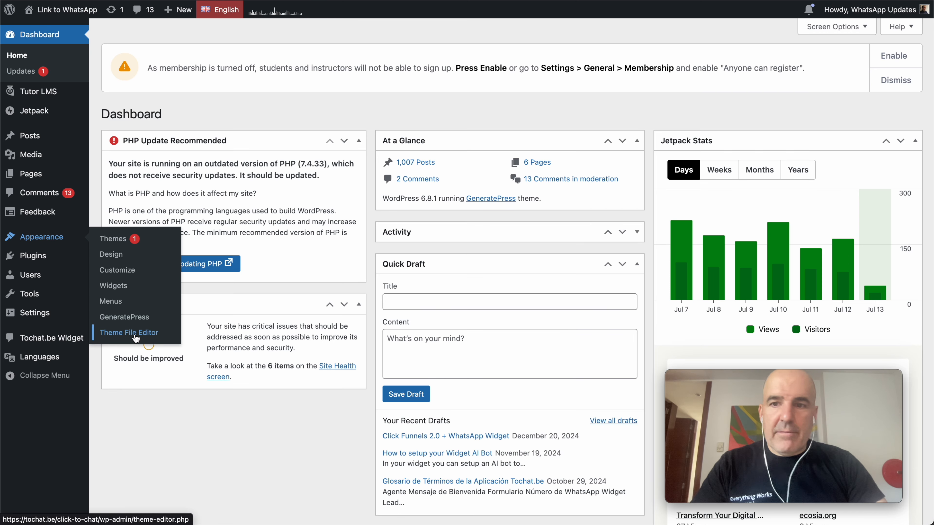
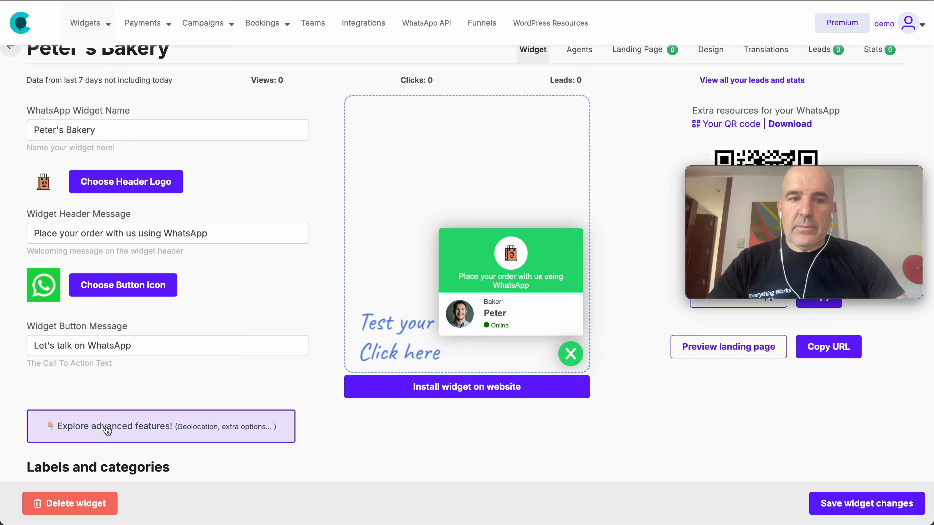
Step: Change the Peter's Bakery widget colour from green to blue
scroll(186, 423, "down", 5)
scroll(185, 423, "down", 4)
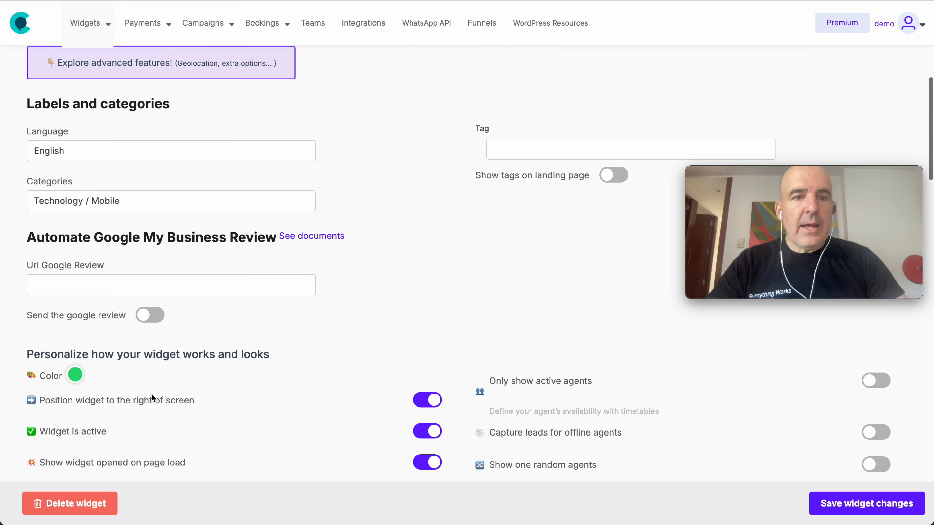
left_click(75, 374)
left_click_drag(156, 470, 146, 472)
left_click(428, 400)
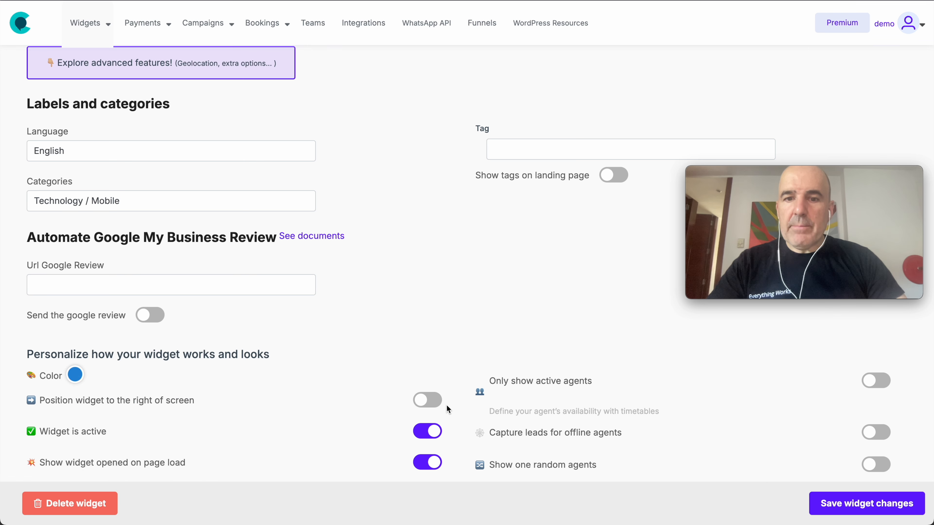
Step: Turn off the right-side position, save the widget, and open its Agents page
left_click(428, 400)
left_click(884, 512)
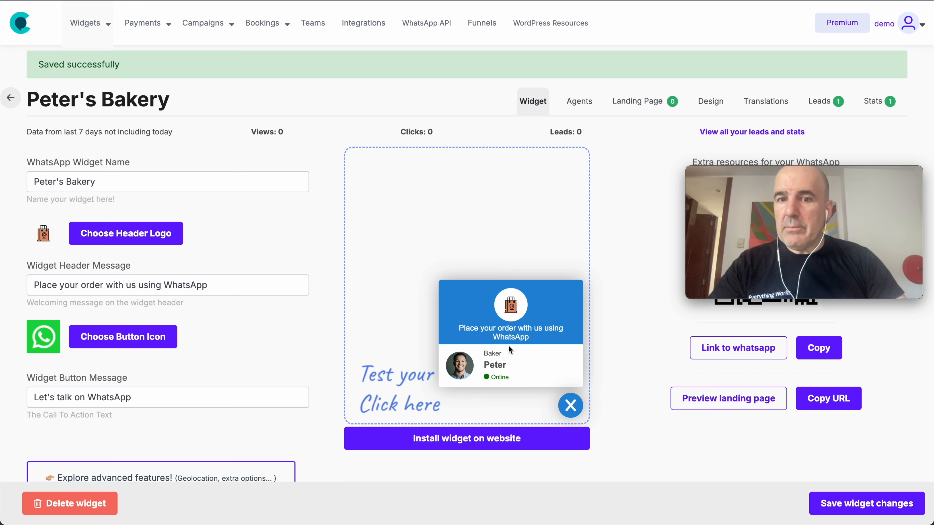
left_click(578, 102)
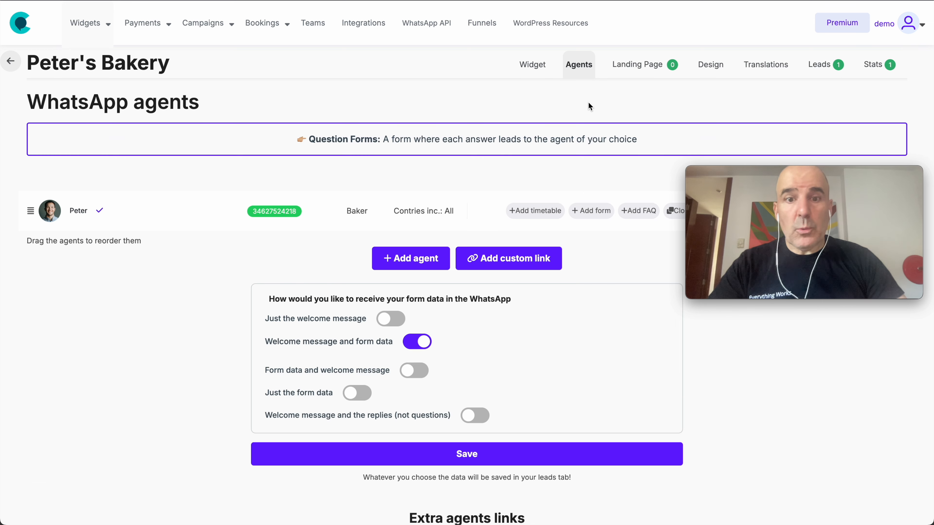
Step: Add a form to the Baker agent using the Sales Form template
left_click_drag(827, 172, 175, 298)
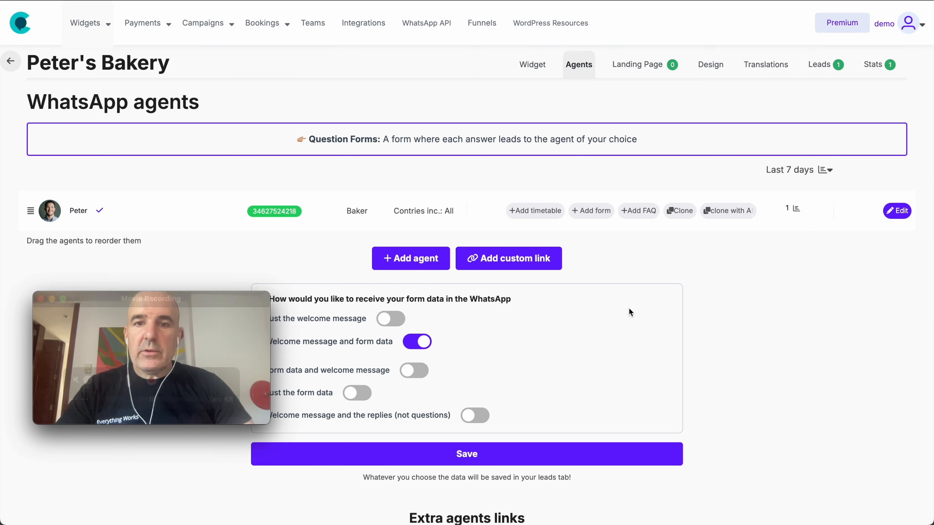
left_click(598, 212)
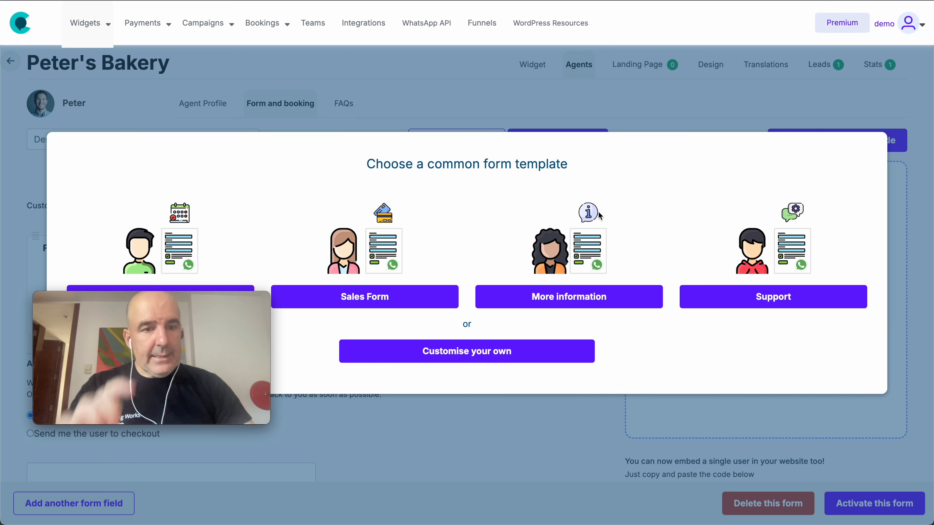
left_click(381, 297)
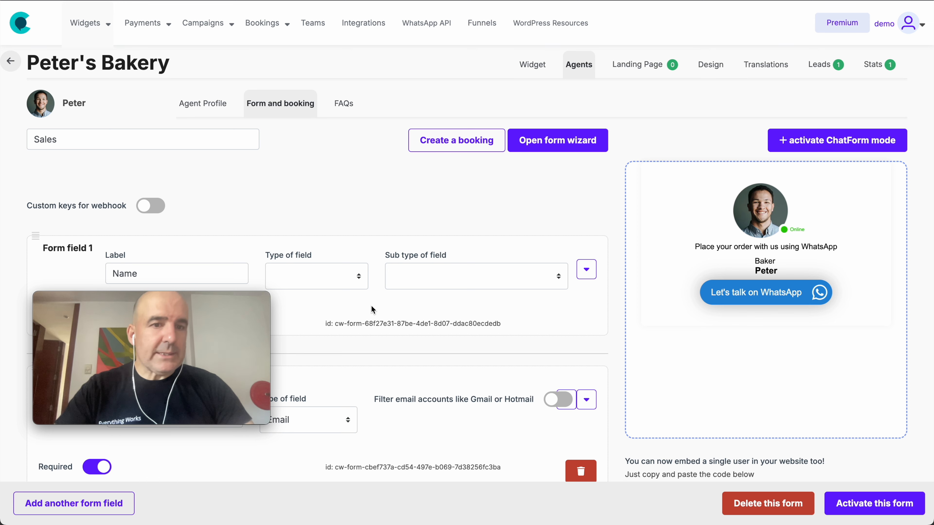
left_click_drag(196, 298, 837, 201)
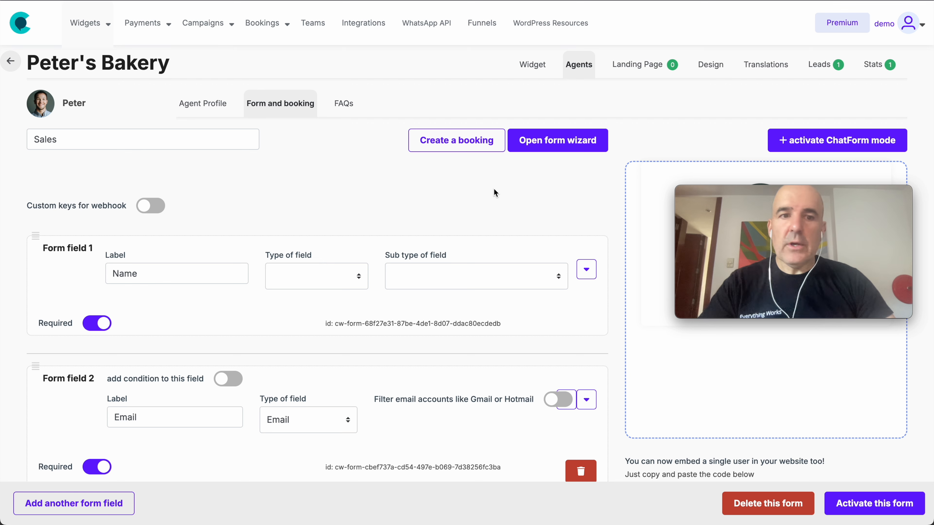
Step: Clear the 'Sales' form name and review the Name, Email, WhatsApp Number fields and Contact Sales button
left_click(91, 129)
key("BackSpace")
scroll(158, 273, "down", 2)
scroll(159, 274, "down", 5)
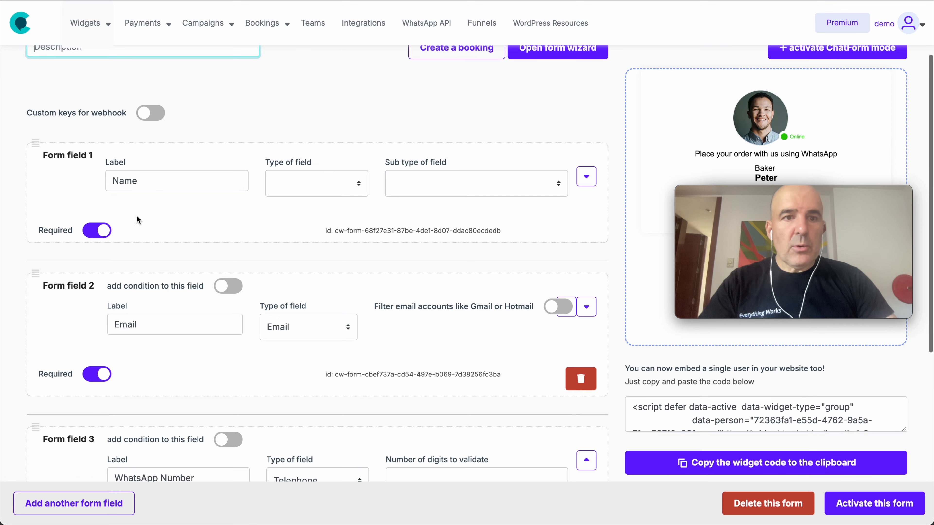
scroll(170, 309, "down", 3)
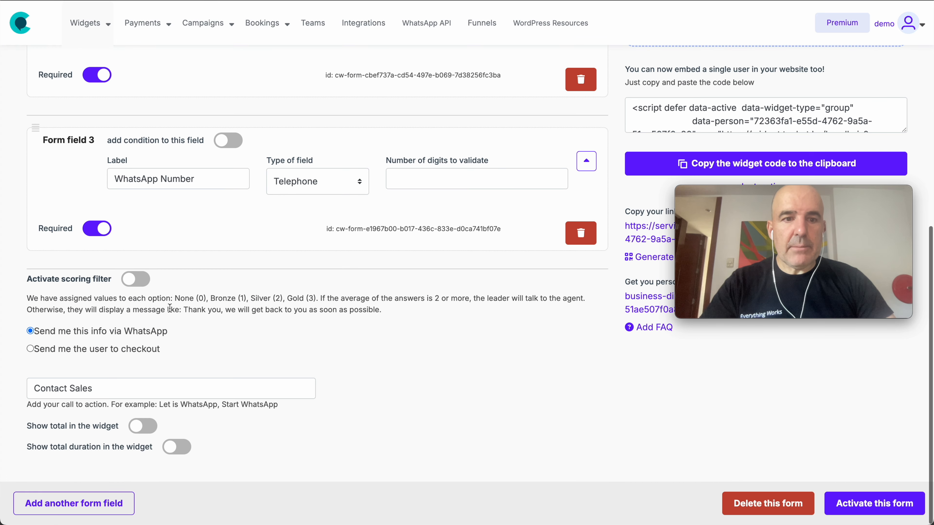
triple_click(112, 386)
left_click(216, 358)
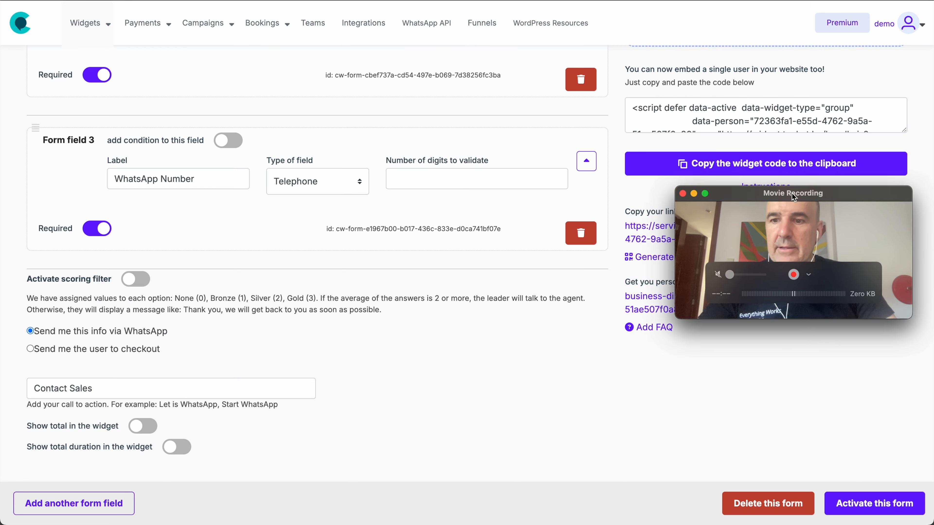
left_click_drag(793, 197, 461, 345)
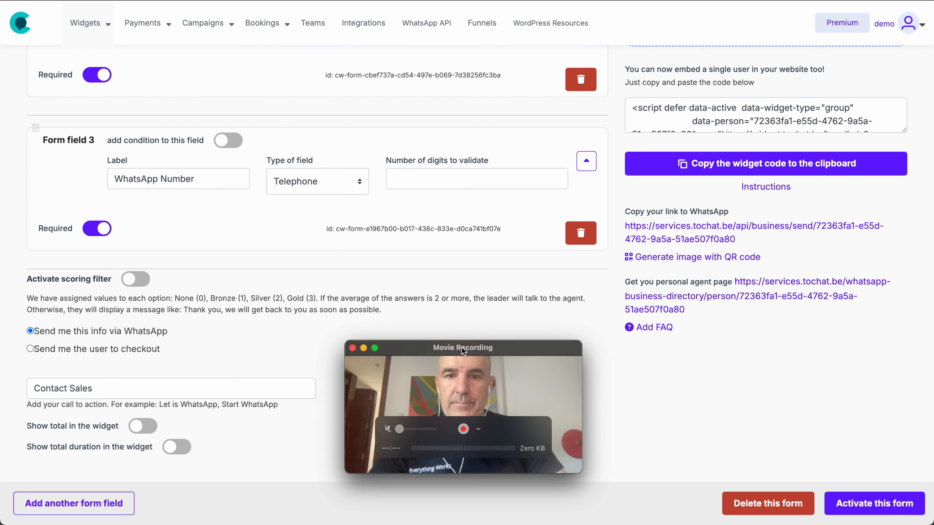
scroll(489, 255, "up", 10)
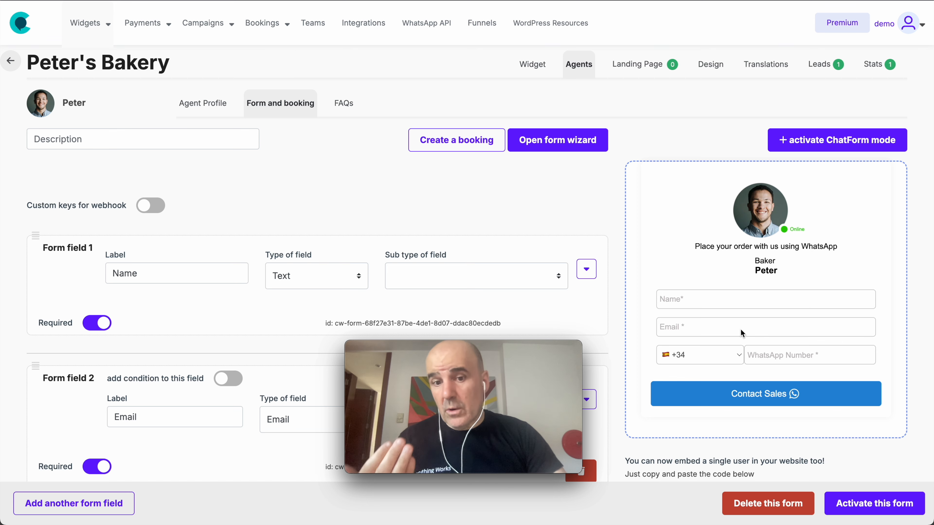
Step: Relabel the second form field 'What type of cake do you want?'
left_click_drag(489, 350, 813, 375)
scroll(768, 278, "down", 3)
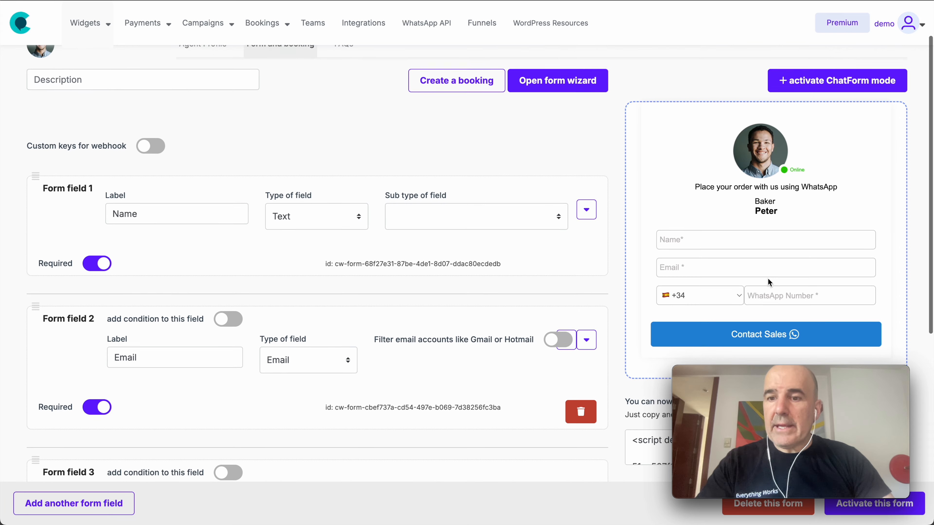
scroll(524, 277, "down", 1)
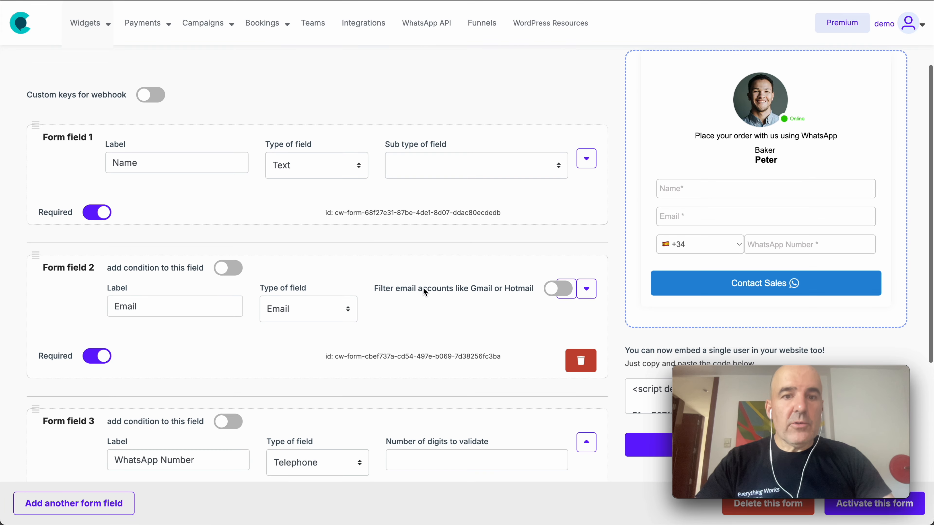
double_click(159, 303)
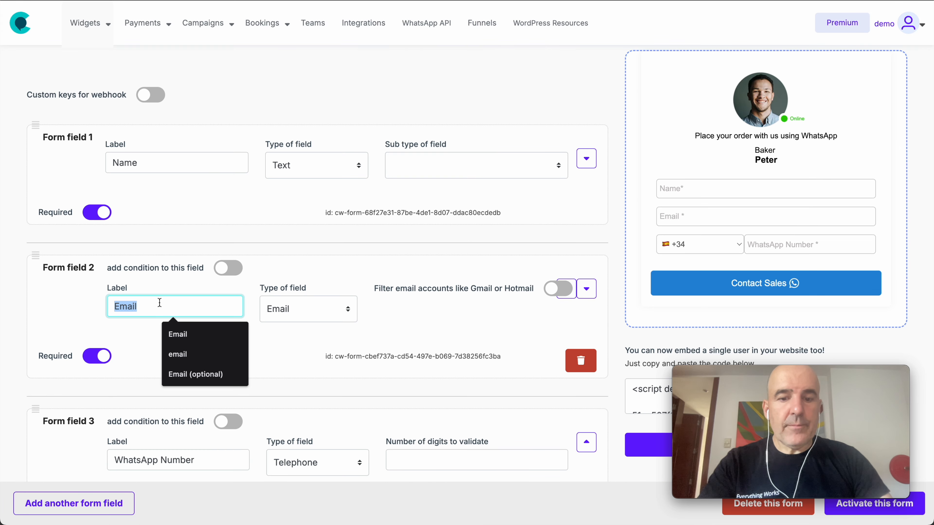
type("What type of")
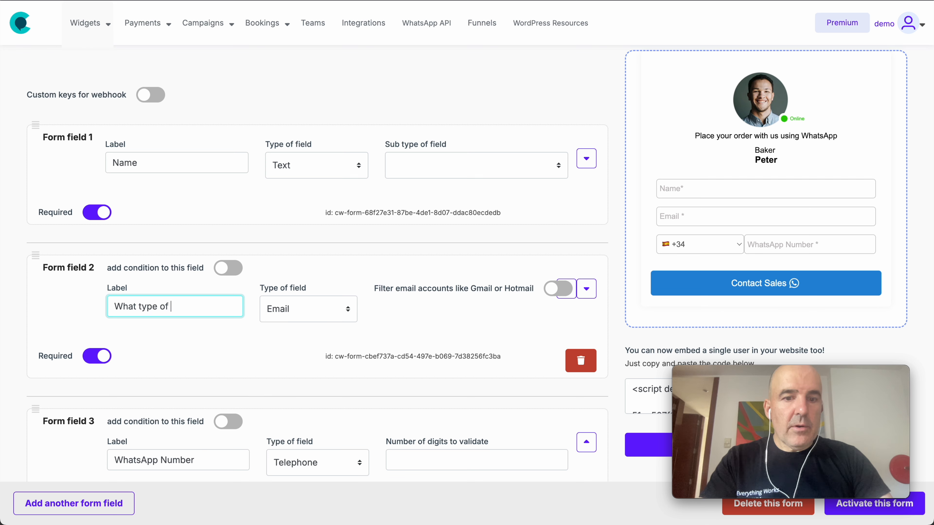
type(" cake do you want?")
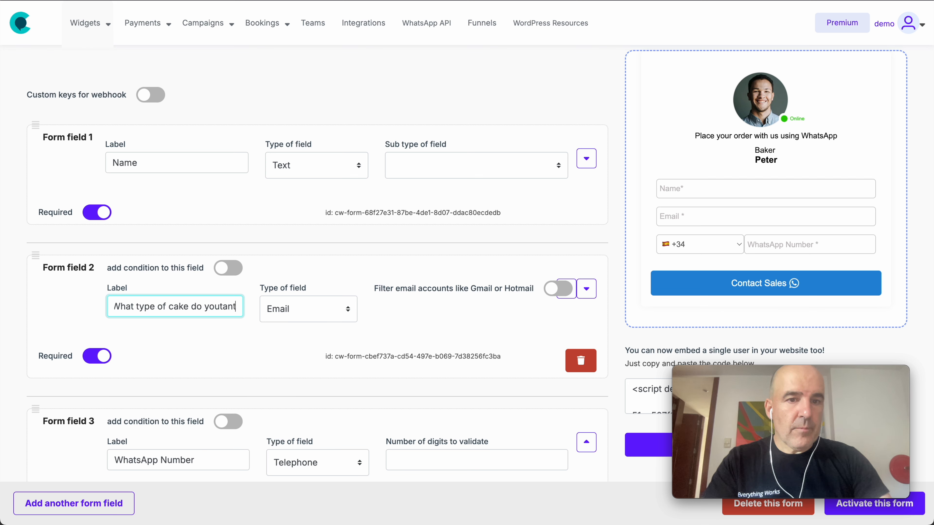
Step: Make the cake question a dropdown with Birthday and Wedding options
left_click(304, 309)
left_click(311, 198)
left_click(174, 404)
type("Birthday")
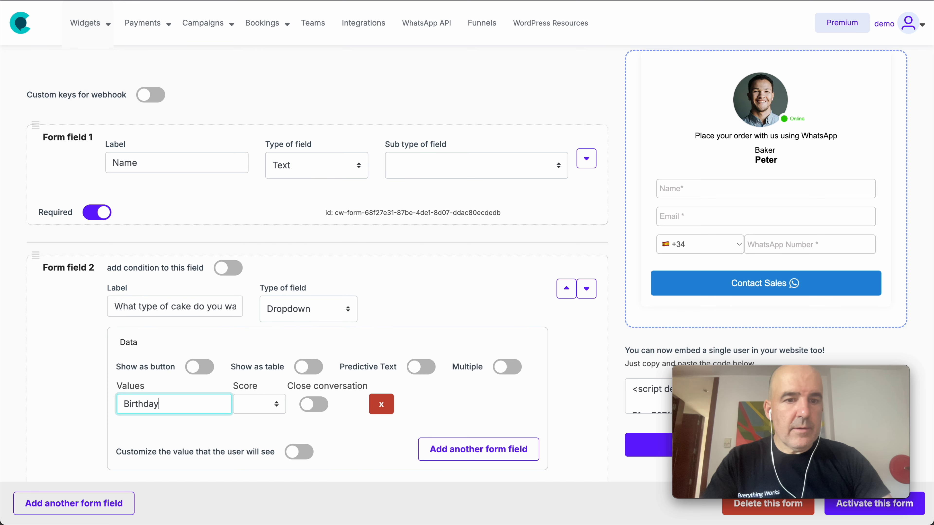
left_click(423, 451)
left_click(186, 441)
type("Wedding")
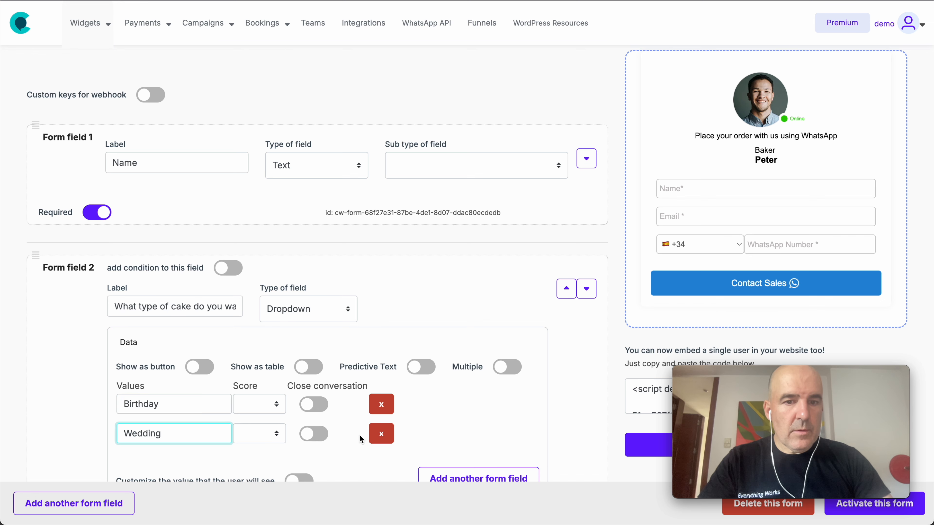
Step: Add Chocolate and Carrot Cake as the third and fourth dropdown options
scroll(362, 434, "down", 2)
left_click(478, 417)
left_click(174, 400)
type("Ch")
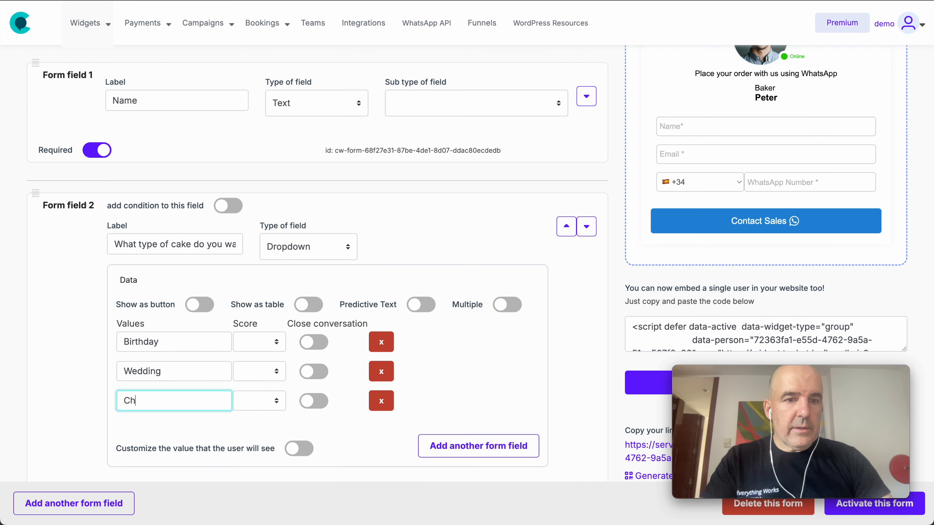
left_click(439, 452)
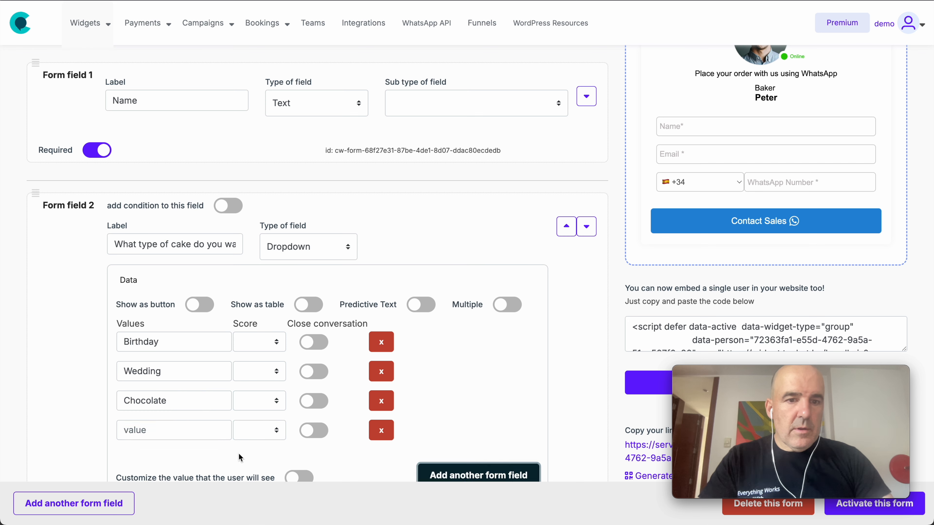
left_click(208, 435)
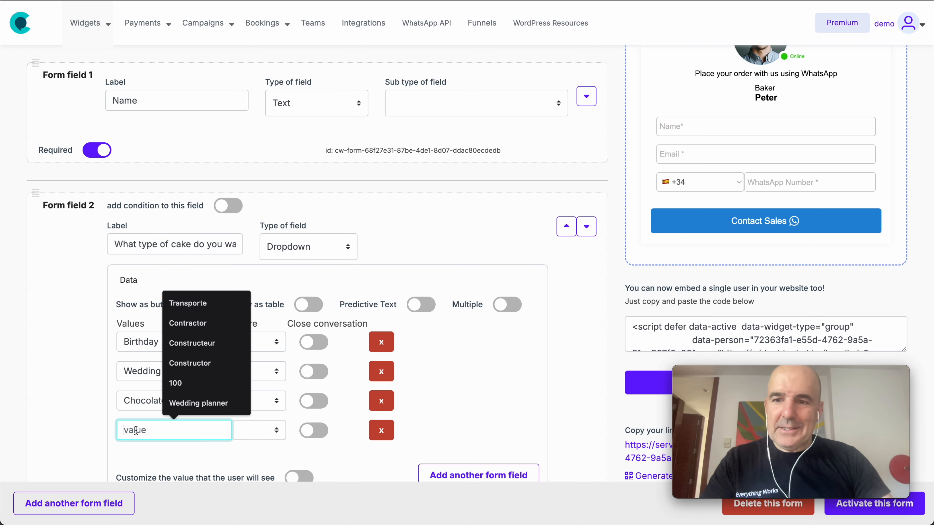
type("Pi")
type("car")
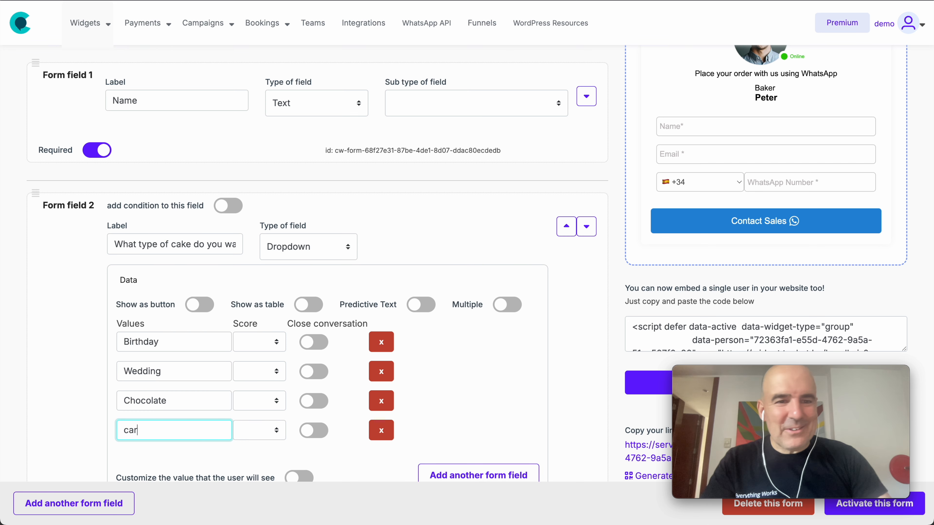
type("rot")
key("Home")
key("Delete")
type("C")
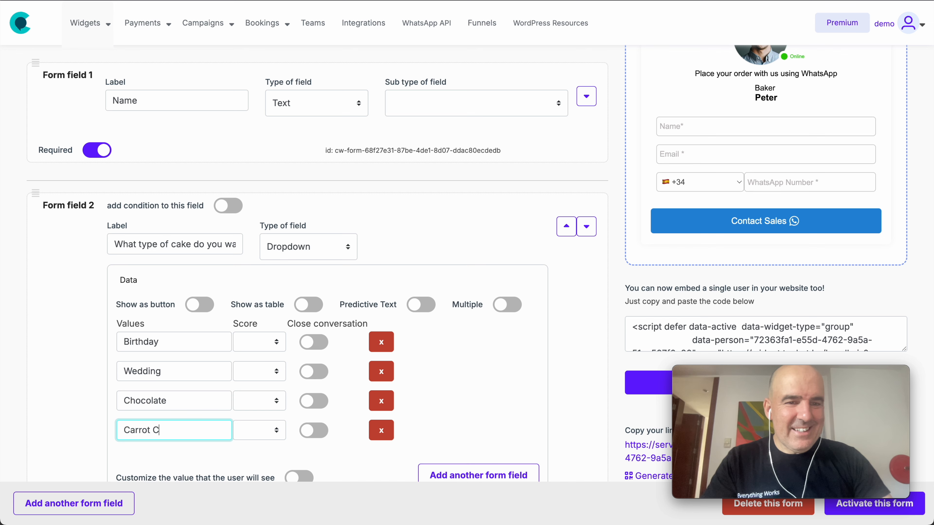
Step: Activate the form and pick Chocolate from the preview's cake dropdown
scroll(333, 422, "down", 2)
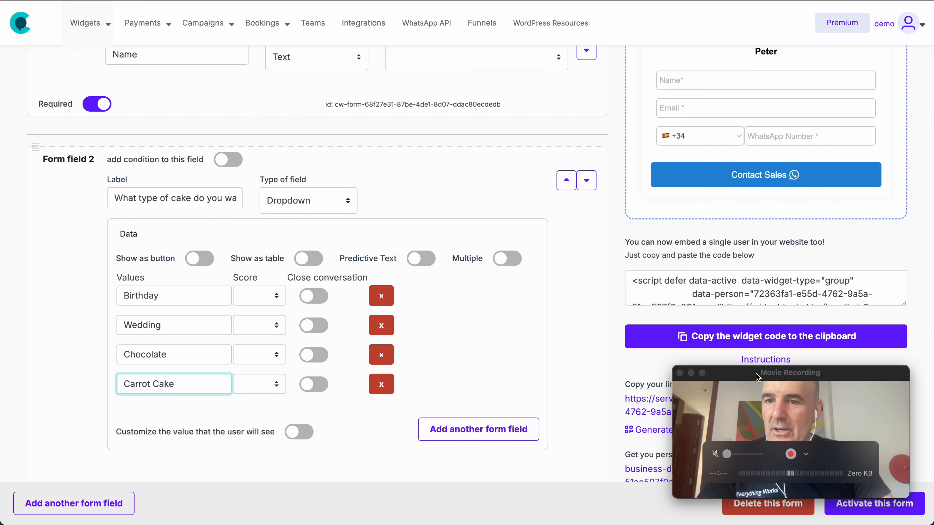
left_click_drag(763, 374, 745, 321)
left_click(884, 505)
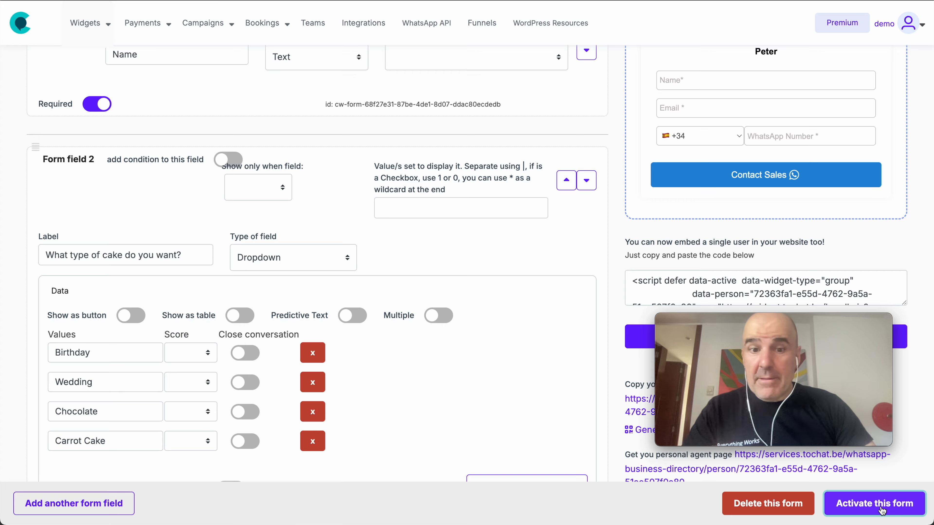
scroll(645, 377, "up", 5)
scroll(643, 376, "down", 3)
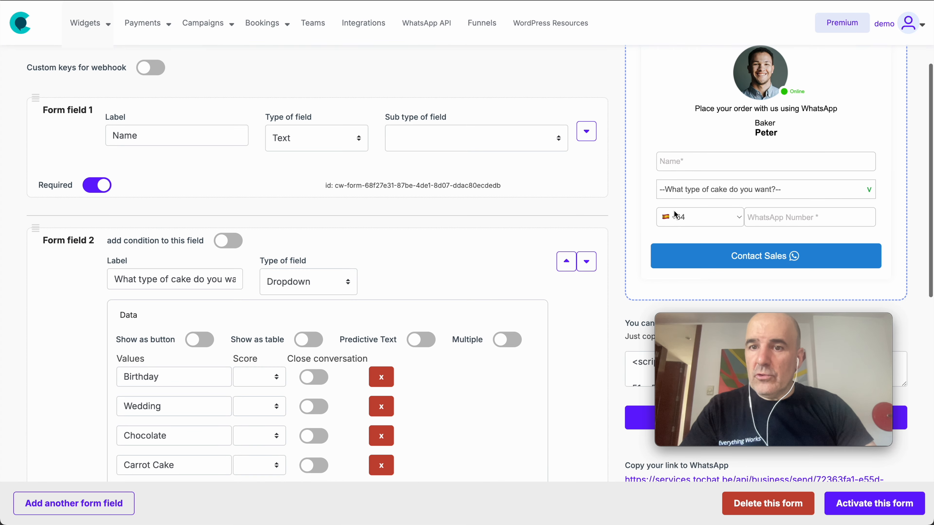
left_click(702, 192)
left_click(691, 225)
Step: Move to the preview's WhatsApp Number field with Chocolate chosen as cake type
left_click(778, 217)
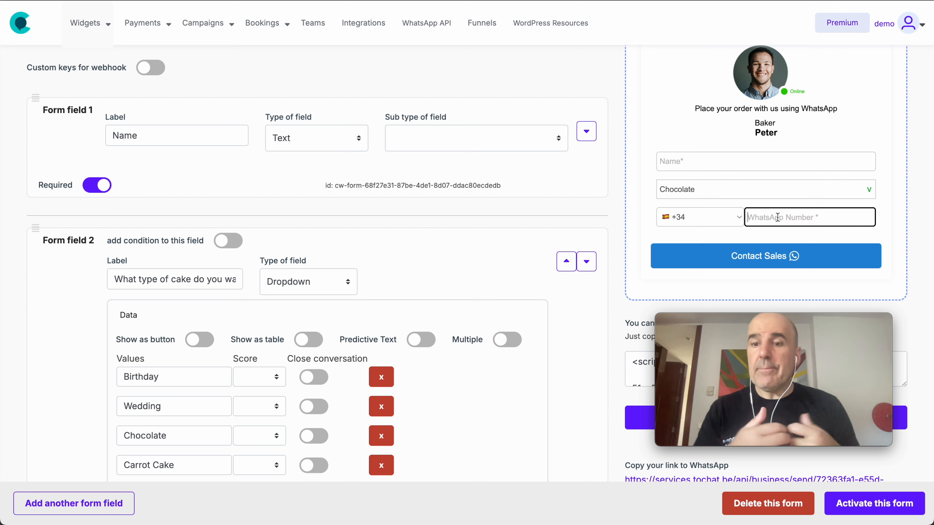
scroll(246, 272, "down", 6)
Step: Keep the cake question as Dropdown, turn on Show as button, and save
scroll(245, 272, "up", 3)
left_click(284, 167)
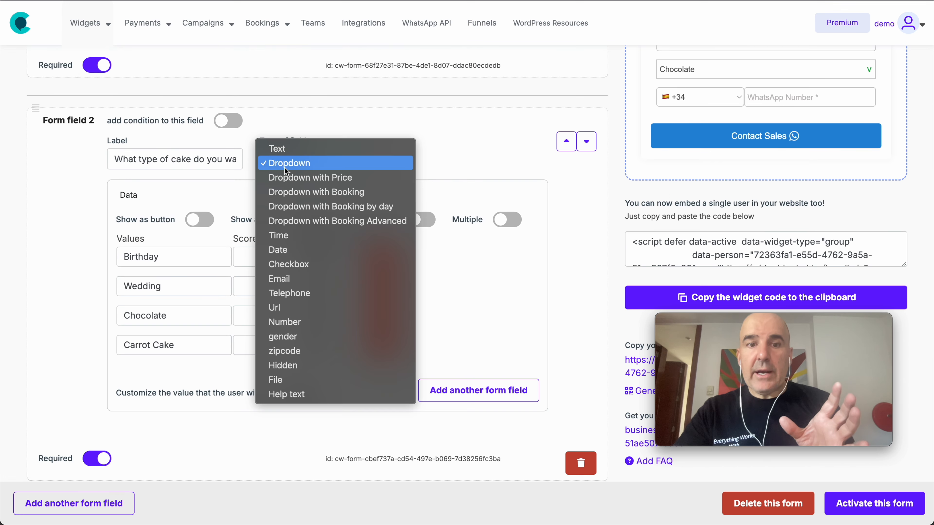
left_click(364, 170)
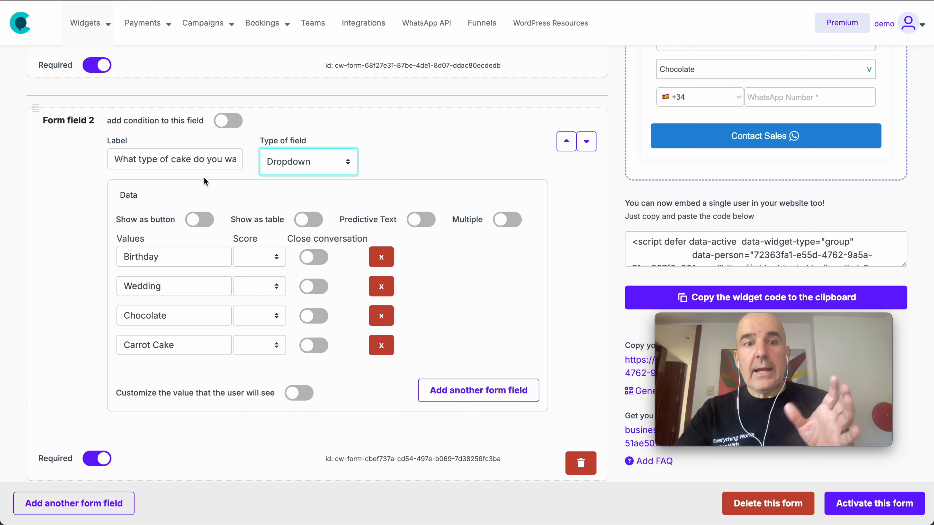
triple_click(188, 165)
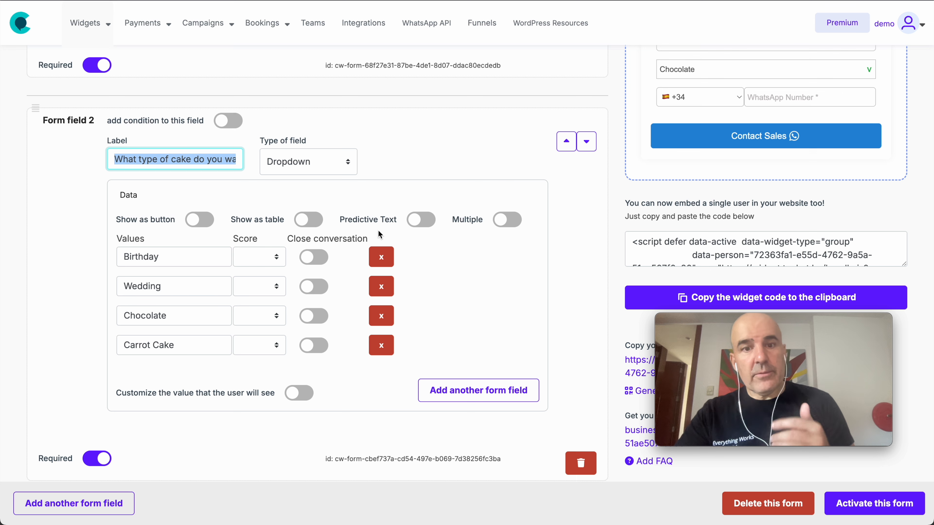
left_click(198, 220)
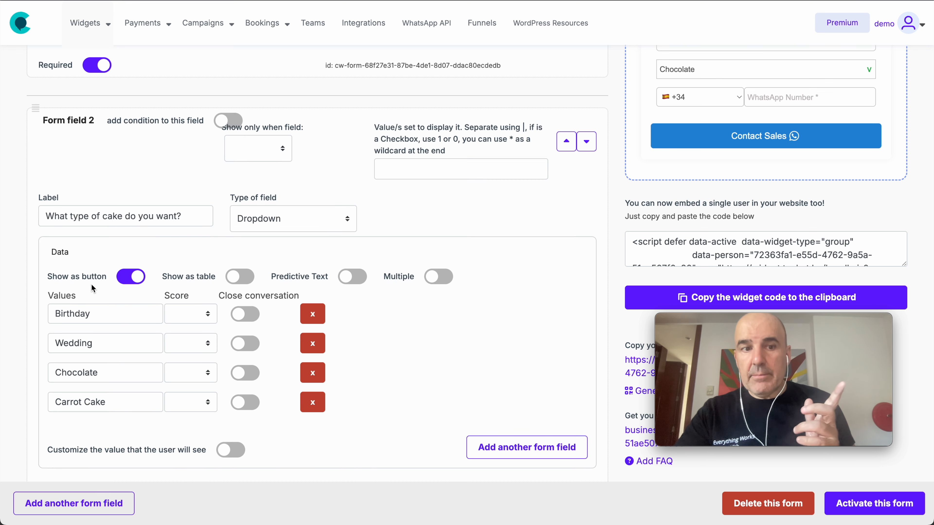
left_click(902, 506)
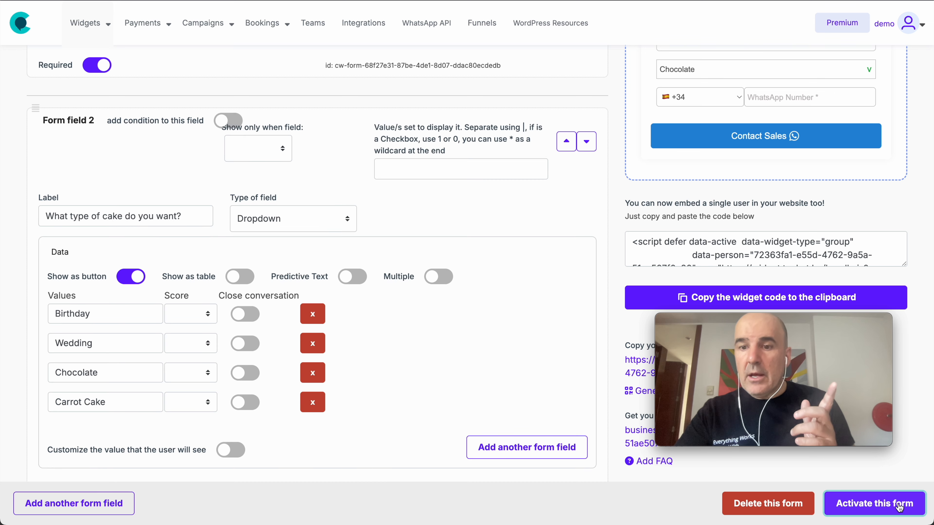
Step: Try the Birthday, Wedding, Chocolate and Carrot Cake buttons in the preview
scroll(646, 348, "up", 4)
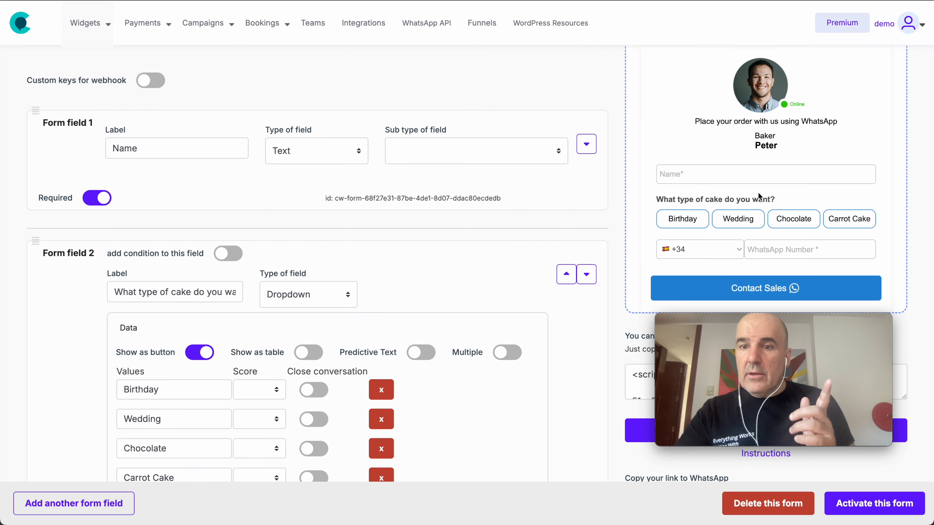
left_click(694, 221)
left_click(737, 221)
left_click(796, 225)
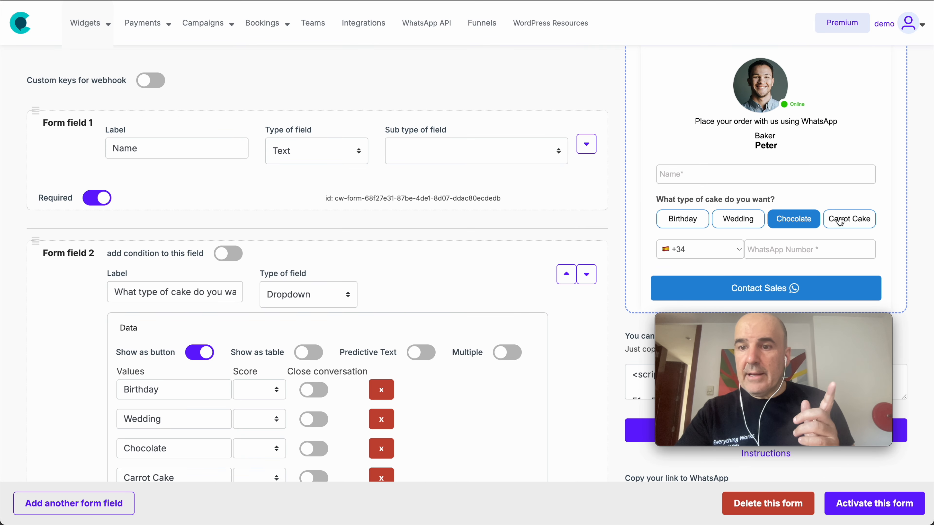
left_click(844, 221)
Step: Test Multiple selection in the preview, then switch back to single choice and save
left_click(507, 354)
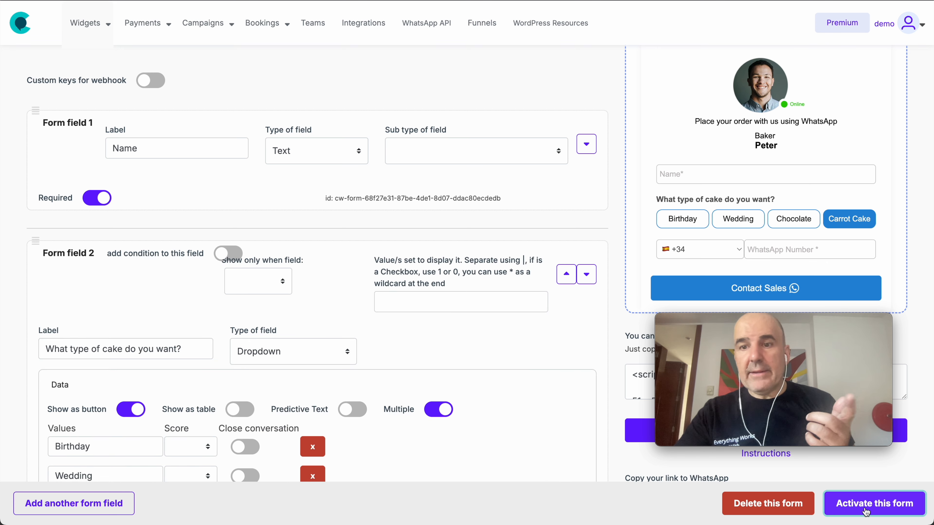
left_click(842, 504)
left_click(683, 220)
left_click(737, 220)
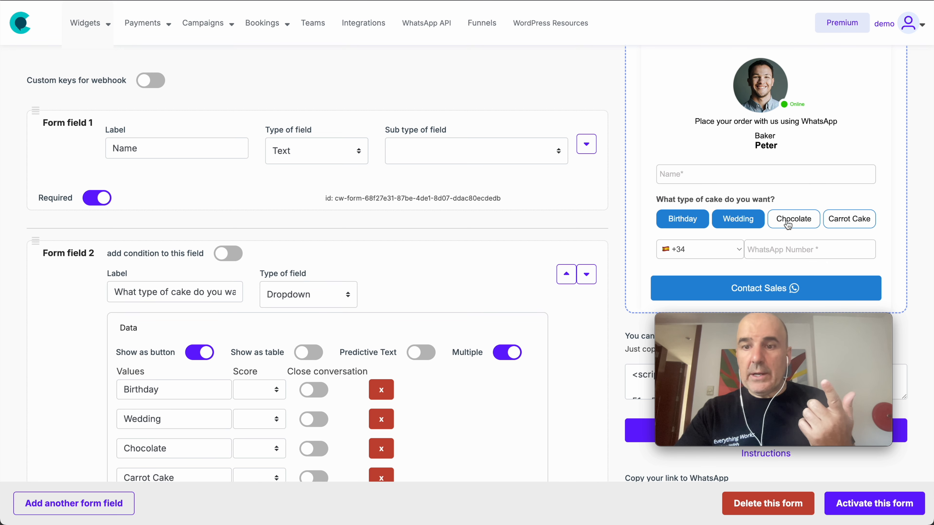
left_click(786, 221)
left_click(786, 222)
left_click(731, 221)
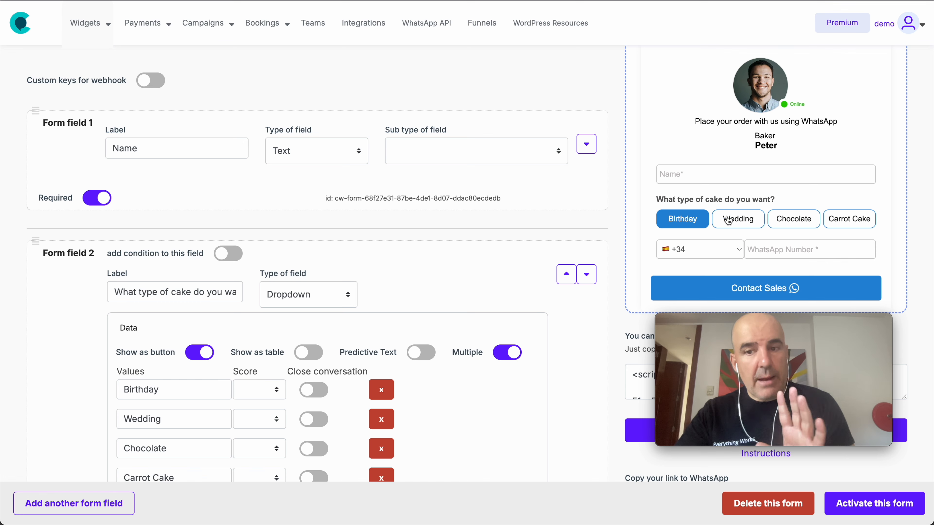
left_click(505, 358)
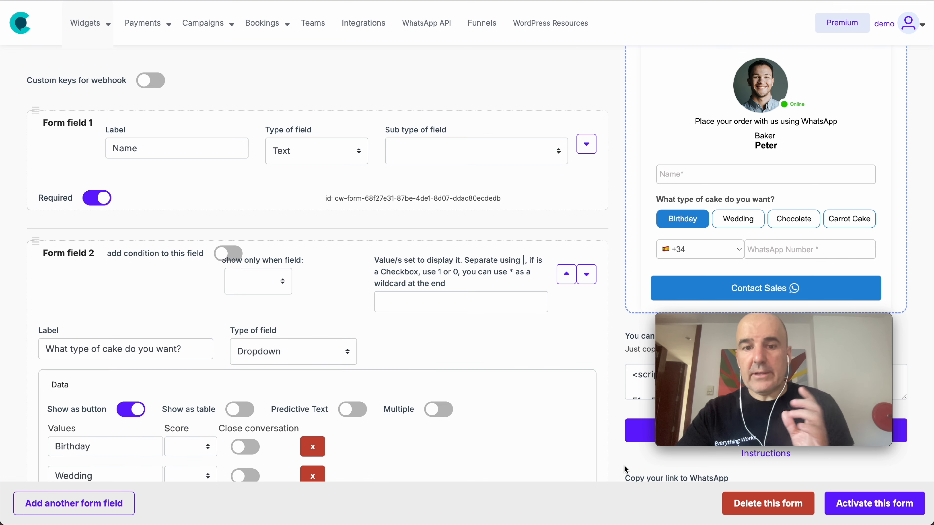
left_click(858, 503)
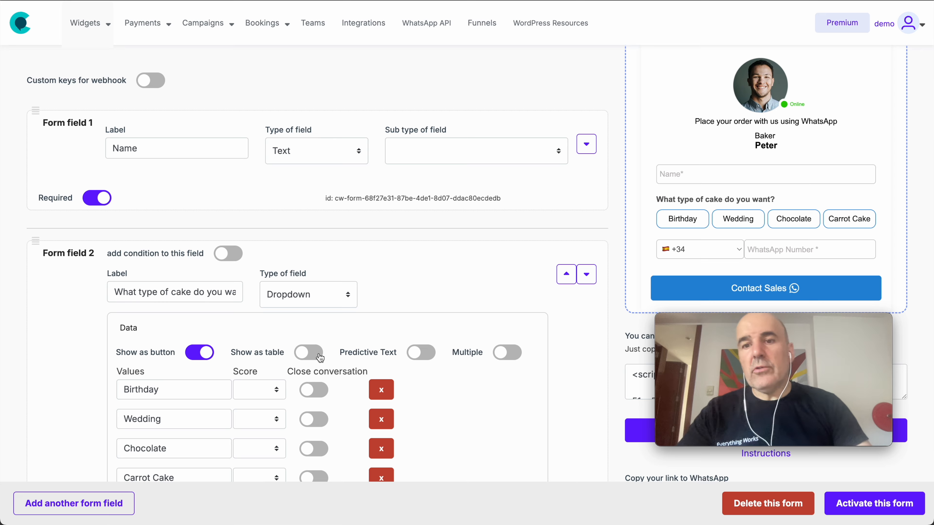
scroll(311, 283, "up", 4)
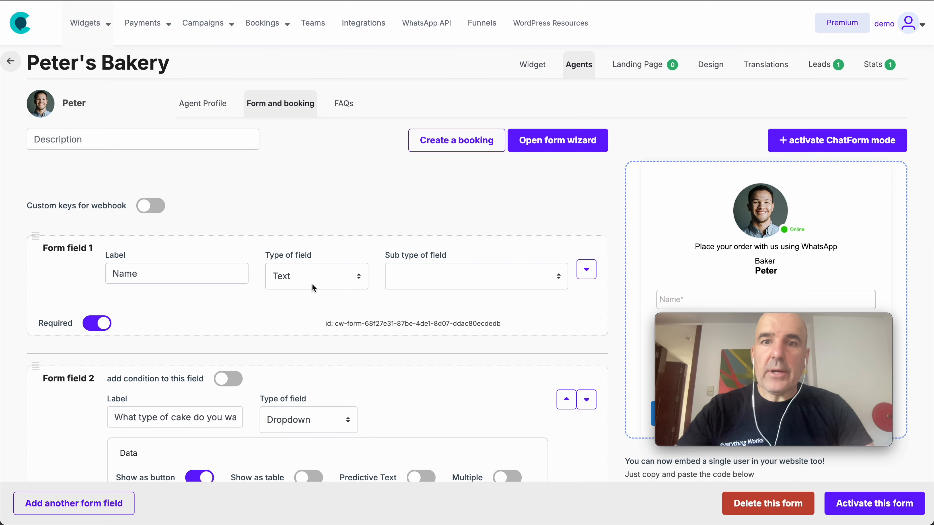
Step: Go to Peter's Bakery widget settings, then to its Agents list
left_click(530, 71)
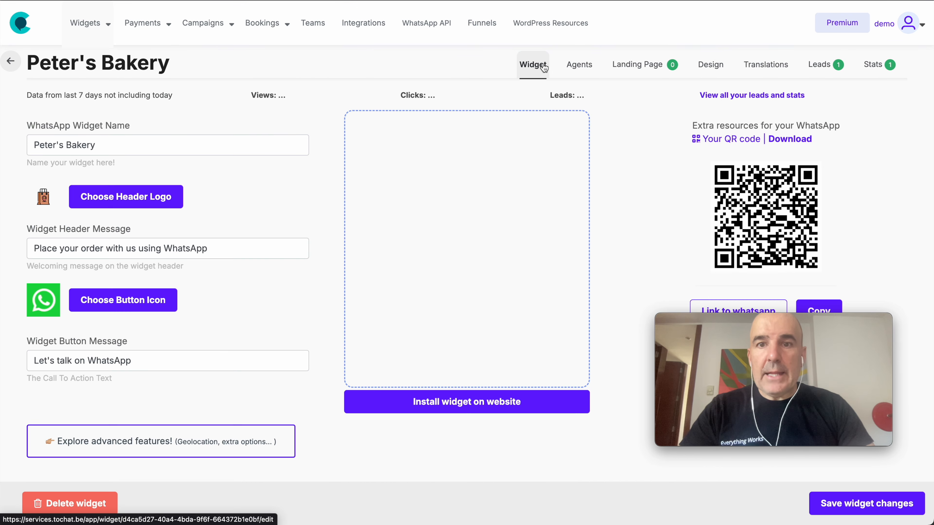
left_click(582, 69)
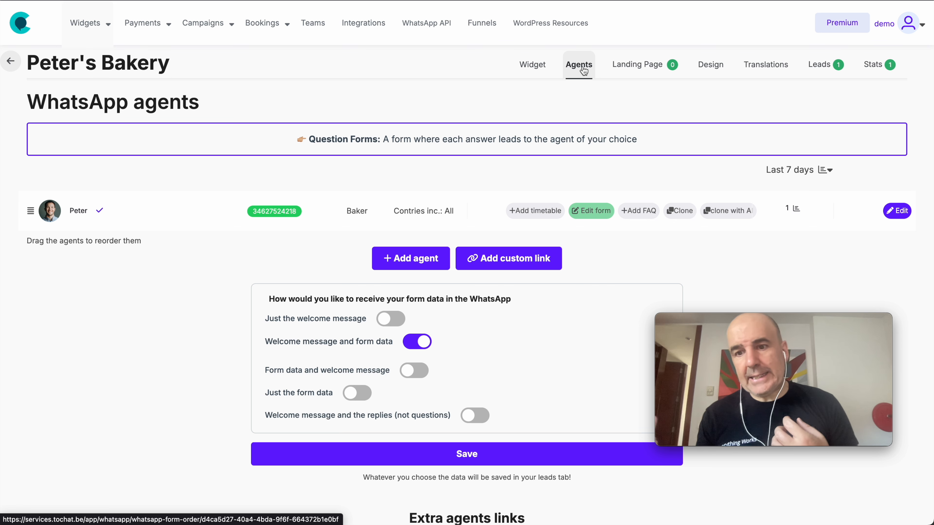
Step: Start a new agent and give it a woman's portrait avatar
left_click(408, 259)
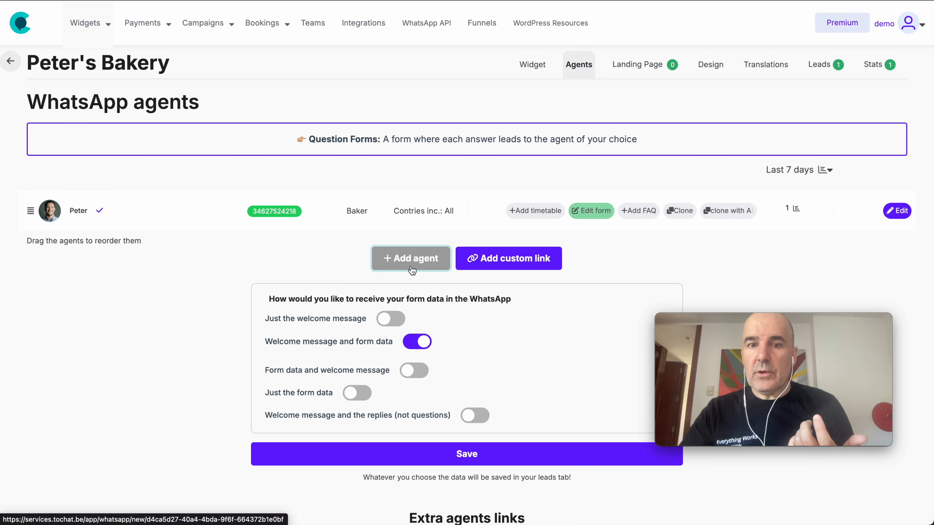
double_click(168, 177)
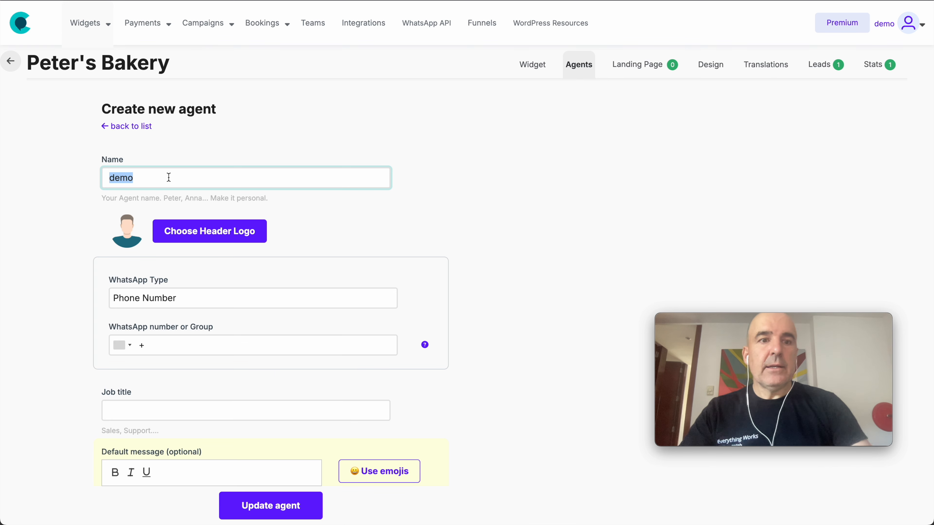
type("Support and shippi")
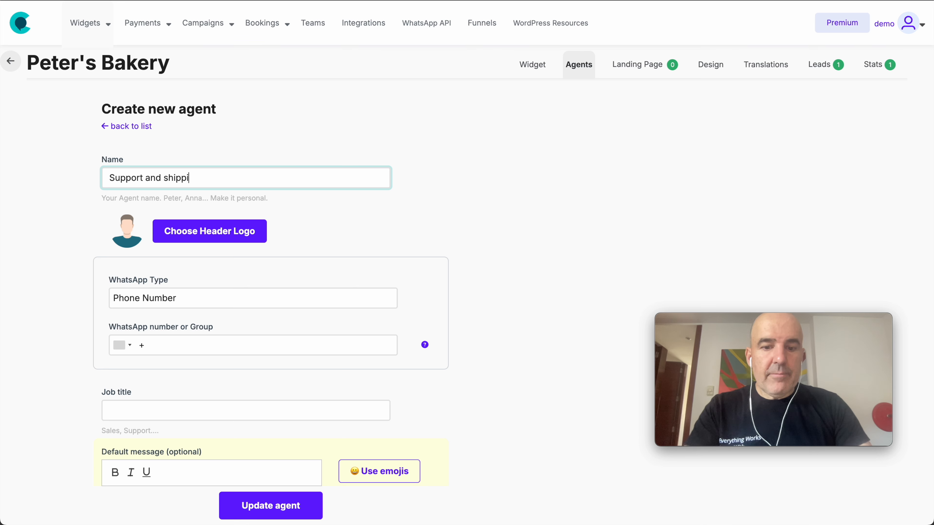
left_click(209, 225)
scroll(449, 294, "down", 2)
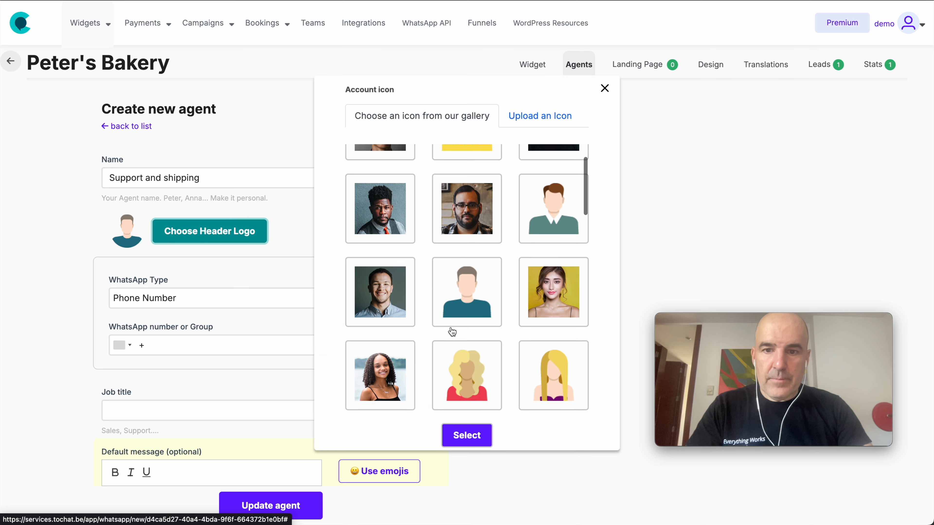
left_click(565, 283)
left_click(466, 435)
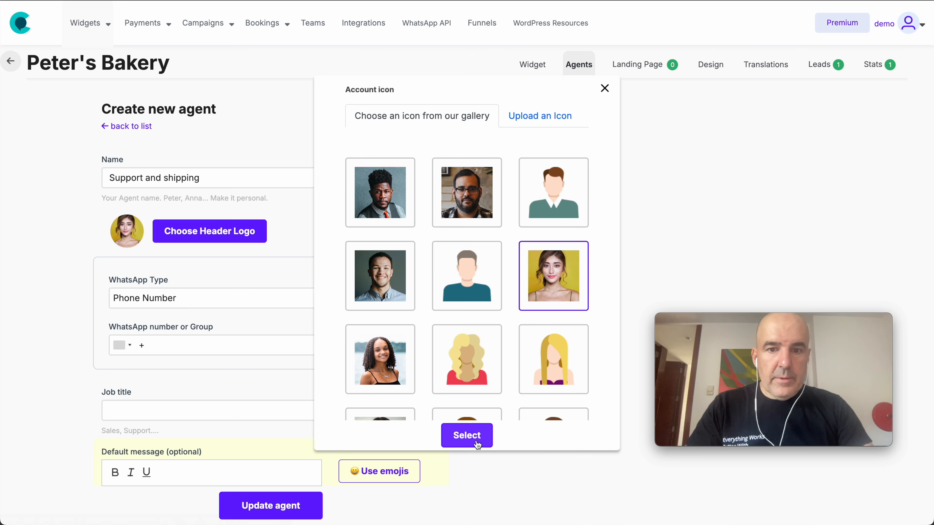
Step: Enter the agent's WhatsApp number, job title 'Support and shipping', and name Anna
left_click(191, 353)
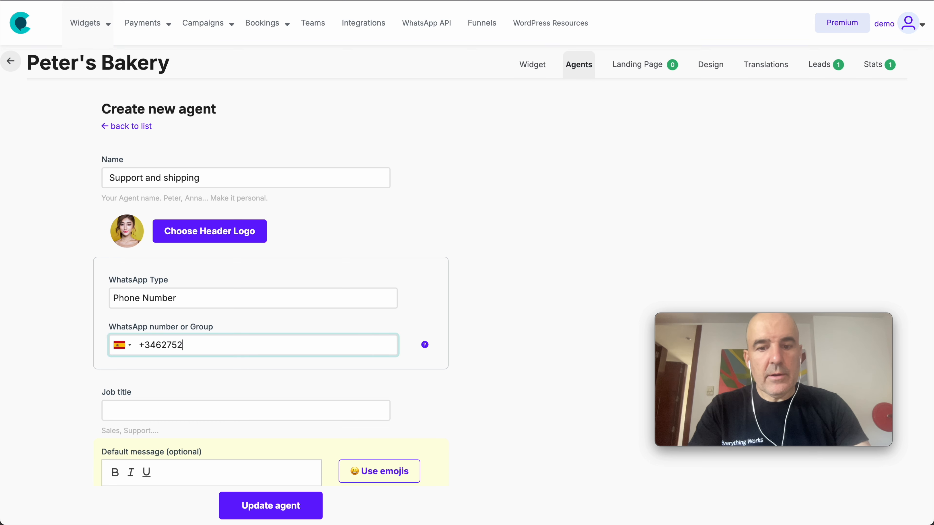
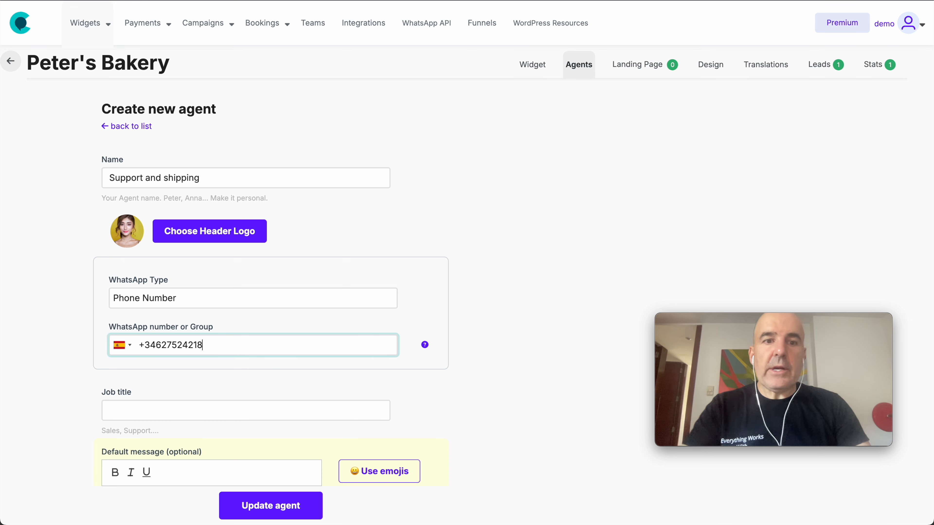
scroll(221, 348, "down", 3)
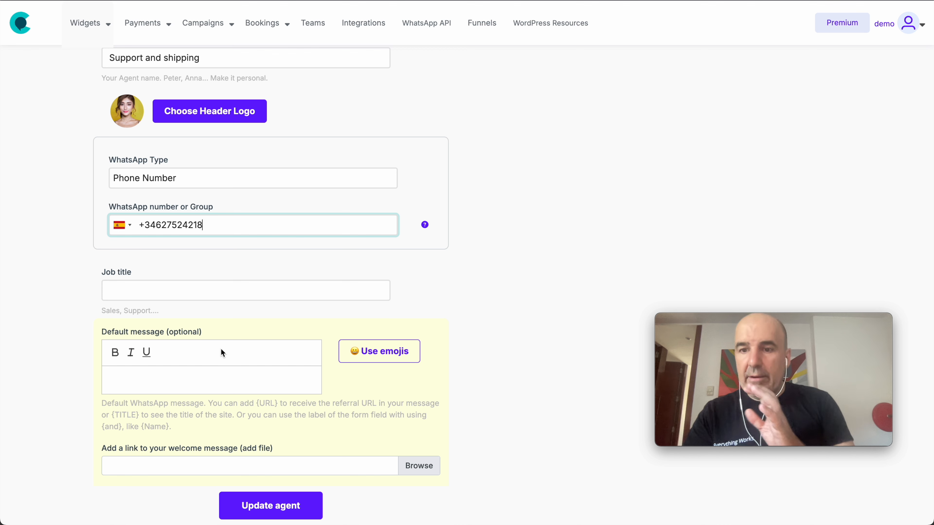
left_click(175, 291)
type("Support and shipping")
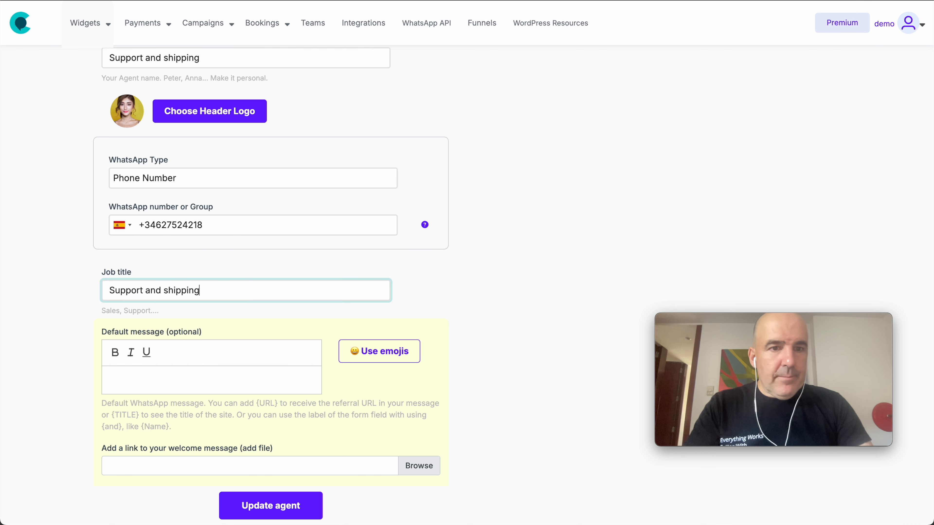
scroll(181, 276, "up", 3)
triple_click(181, 178)
type("Anna")
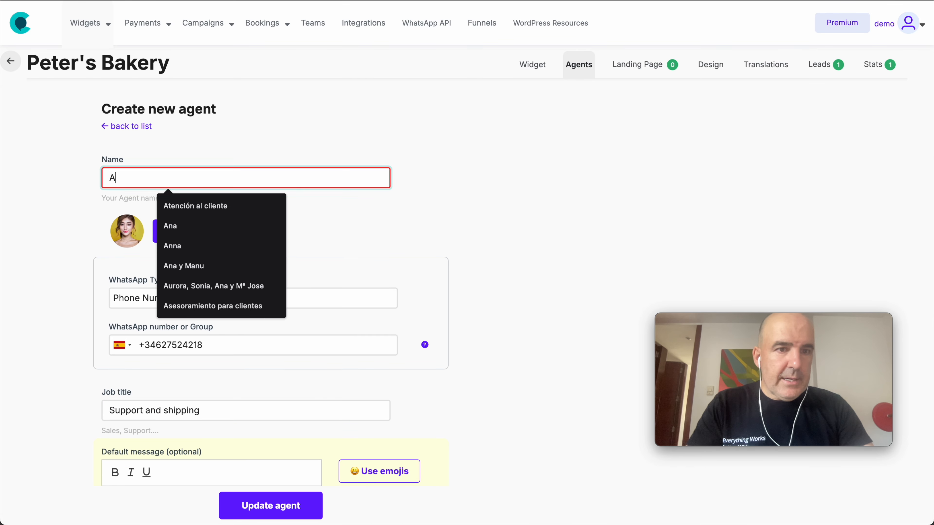
Step: Add a support e-mail address for new-lead notifications with a new-user-from-website note
scroll(356, 229, "down", 4)
left_click(222, 352)
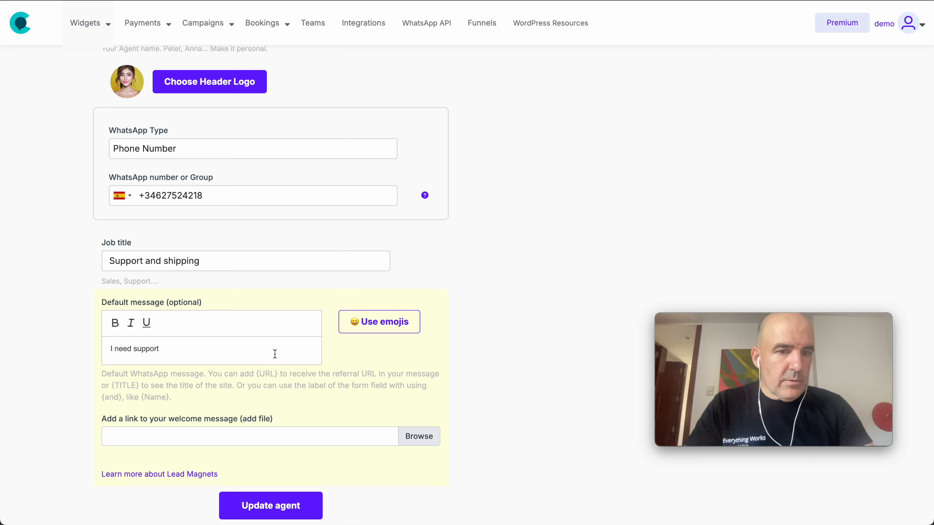
scroll(275, 354, "down", 6)
left_click(206, 329)
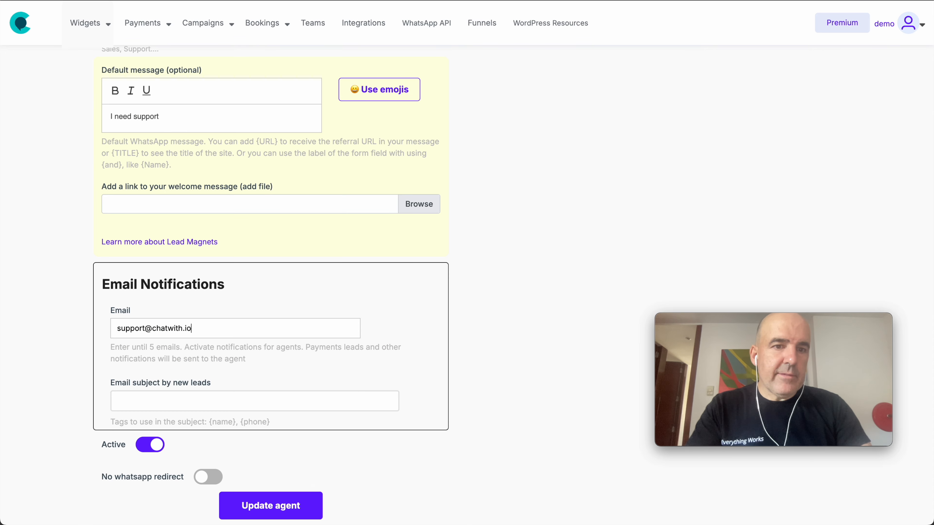
key("Tab")
type("New ")
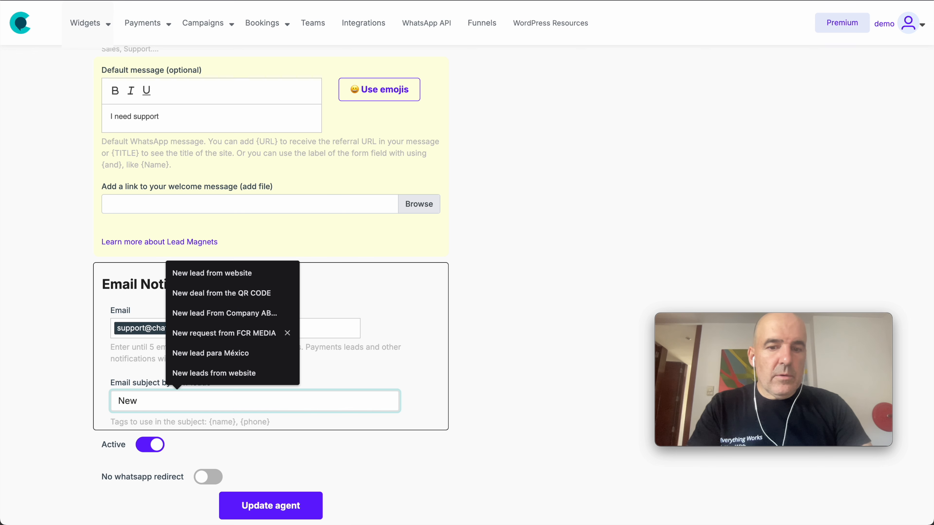
type("user from website")
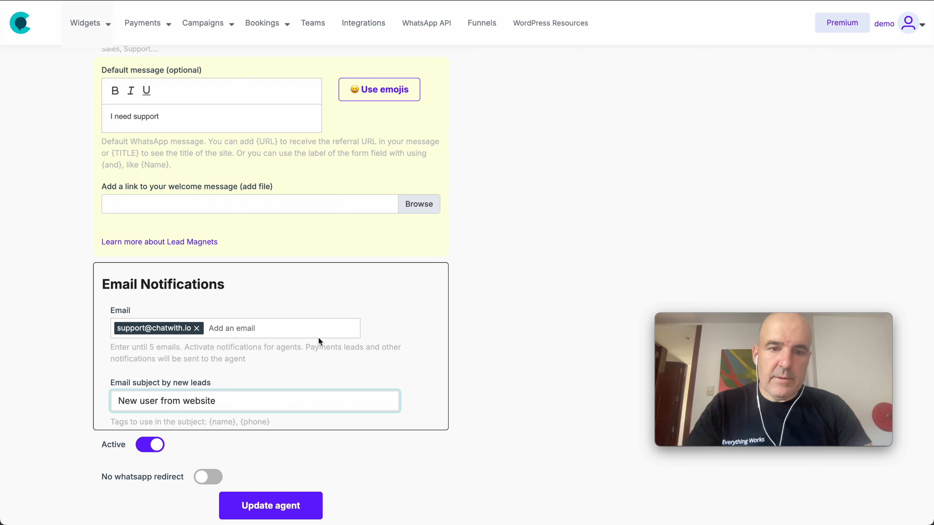
Step: Save agent Anna, refresh the agents list, and return to the widget settings
scroll(305, 401, "down", 3)
left_click(290, 504)
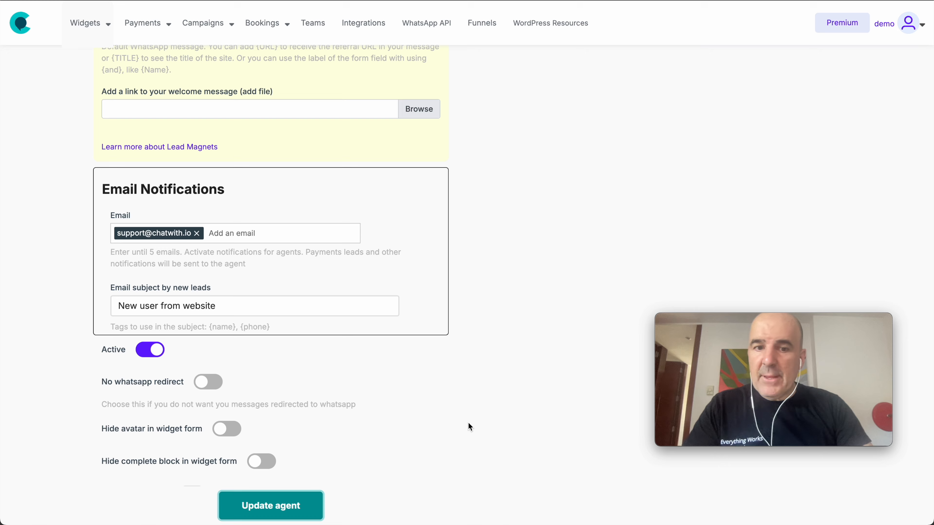
left_click(582, 149)
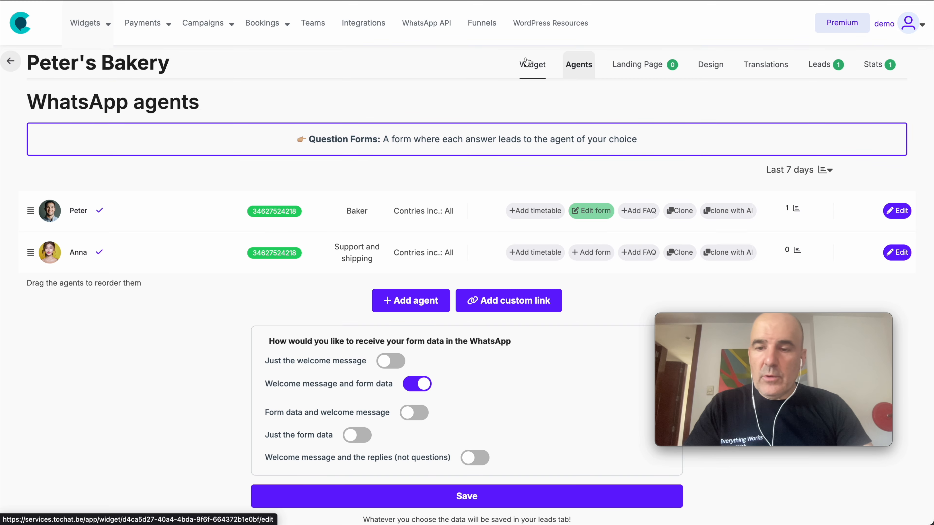
left_click(528, 63)
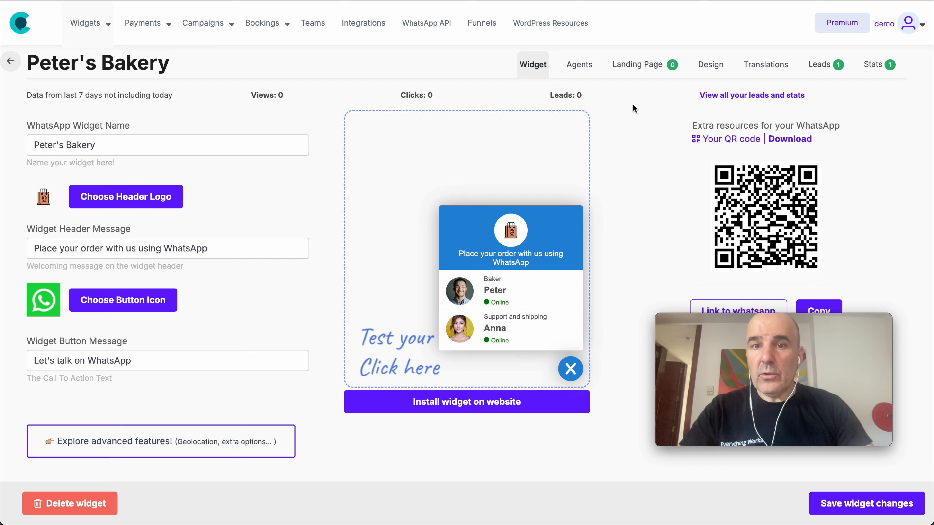
left_click(585, 69)
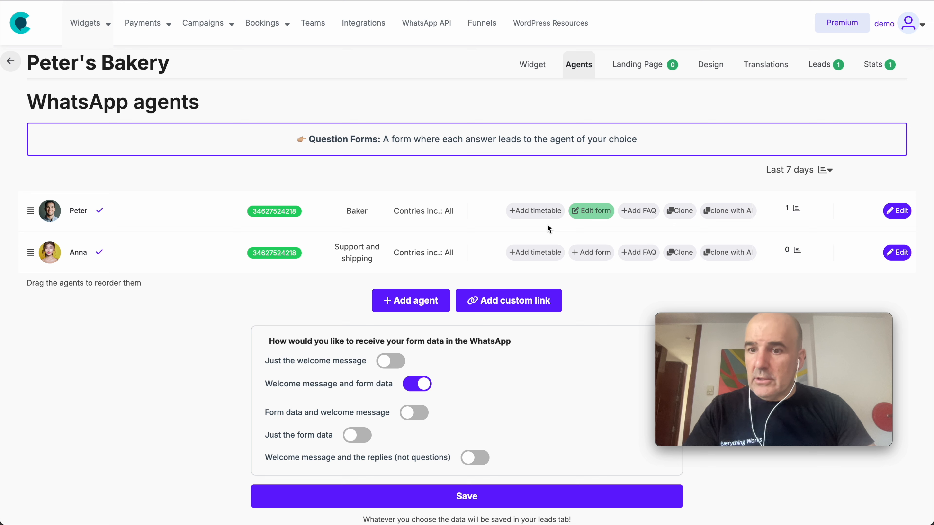
Step: Keep Instagram as the extra link type and fill in the profile URL
scroll(548, 225, "down", 8)
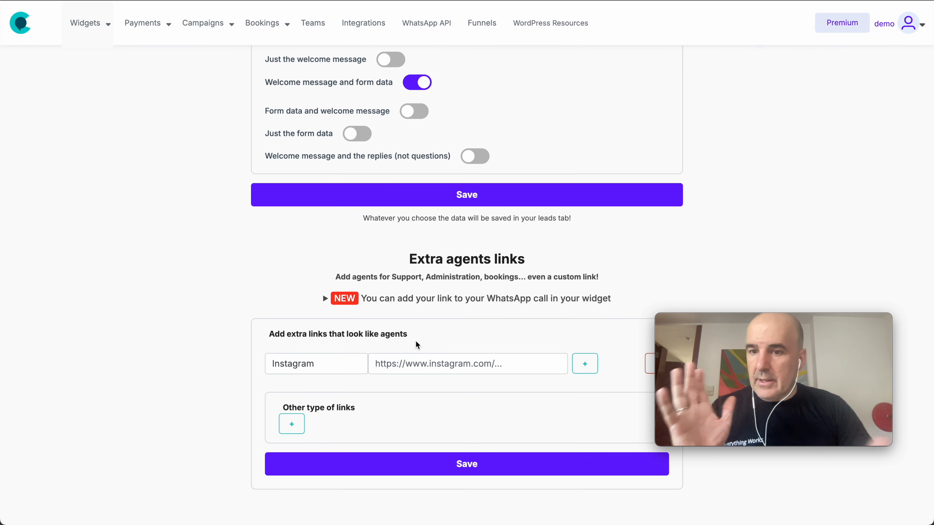
left_click(301, 365)
left_click(210, 354)
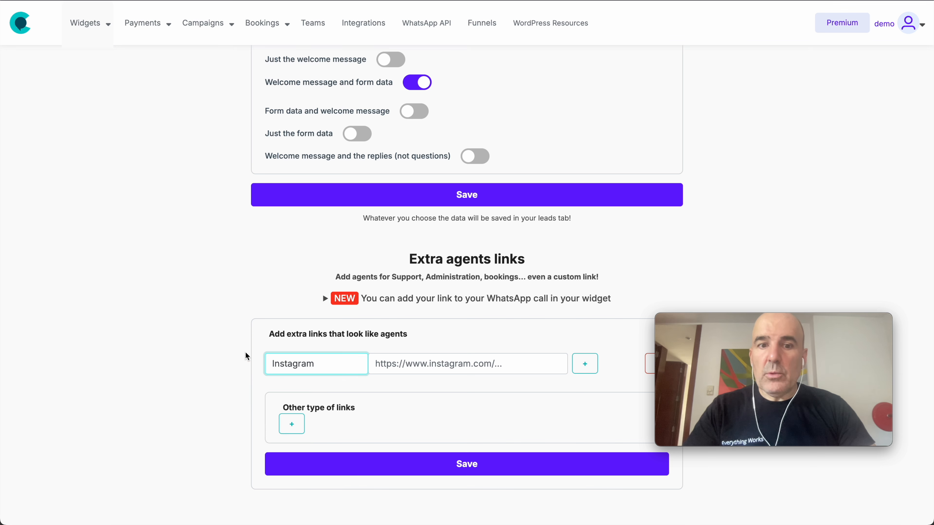
left_click(302, 364)
left_click(282, 327)
left_click(452, 369)
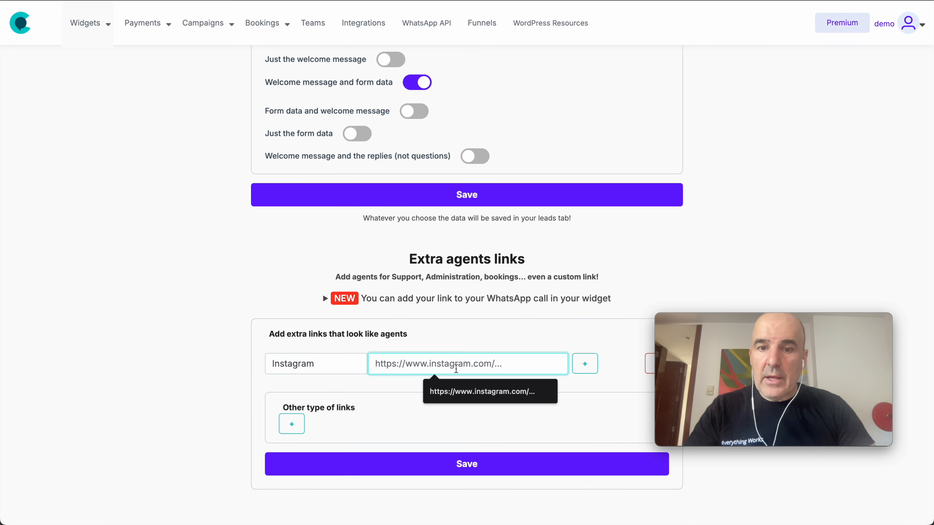
left_click(482, 392)
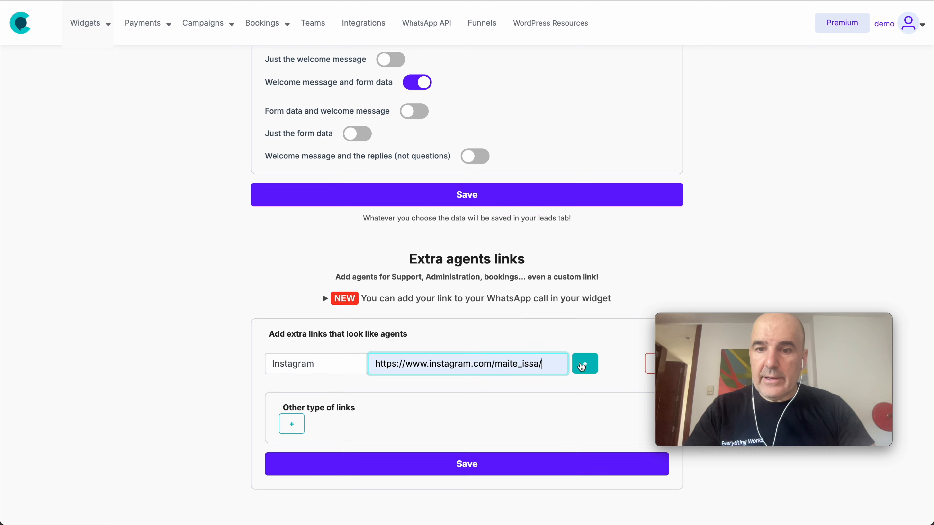
Step: Remove the surplus empty Instagram row and save the extra agent links
left_click(584, 361)
scroll(613, 328, "down", 1)
left_click_drag(772, 319, 775, 106)
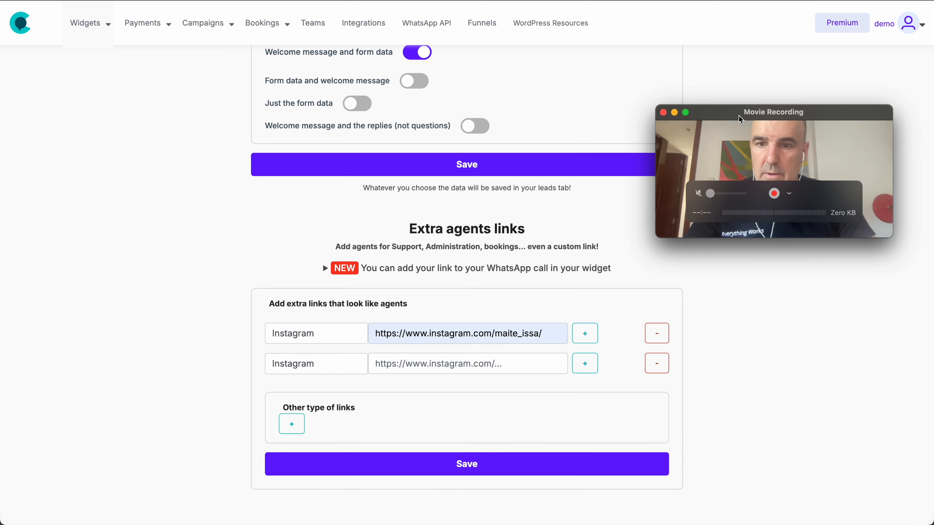
left_click(657, 364)
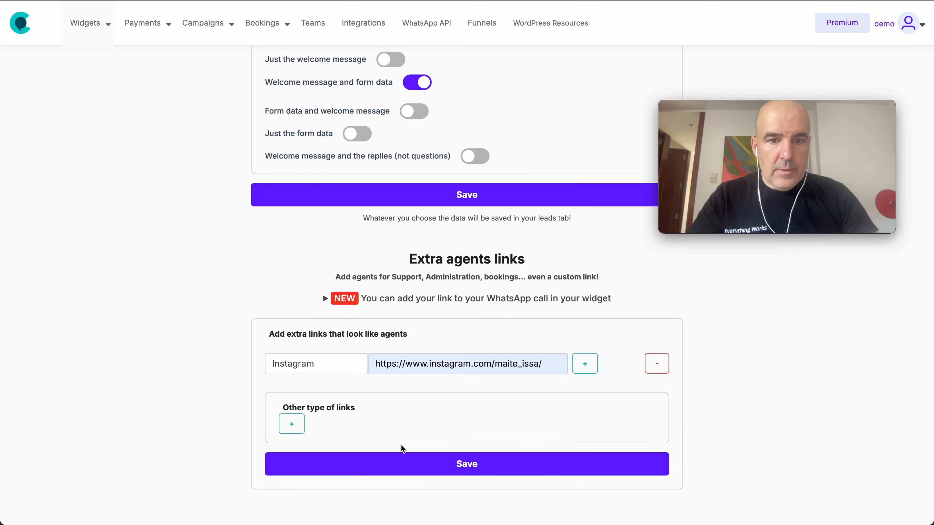
left_click(417, 465)
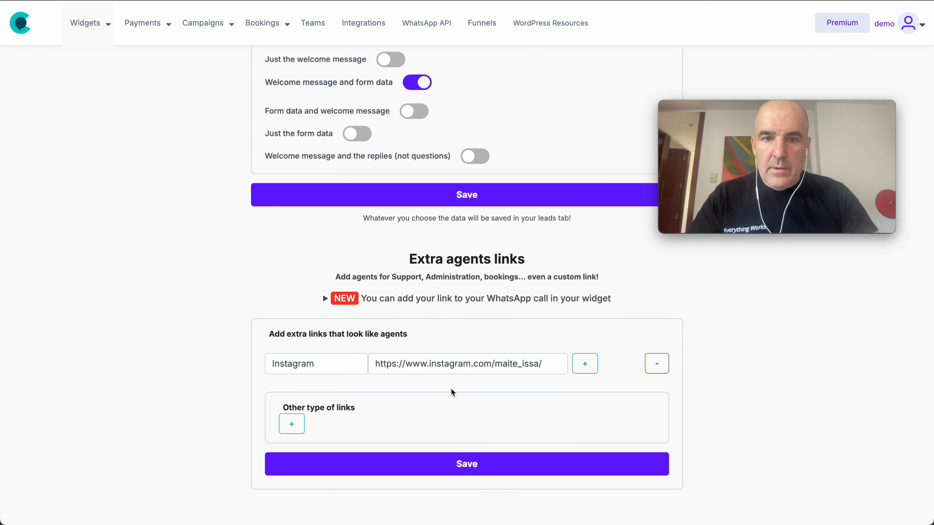
scroll(451, 389, "up", 9)
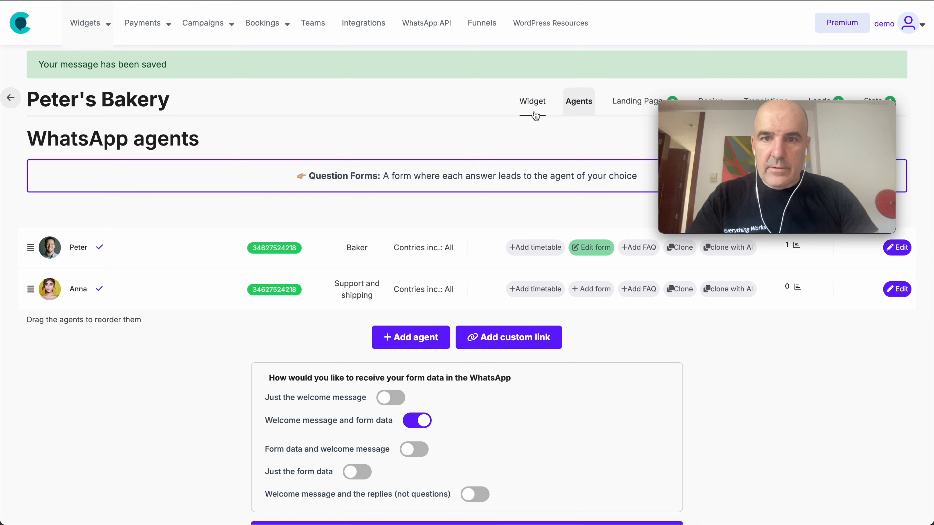
left_click(533, 110)
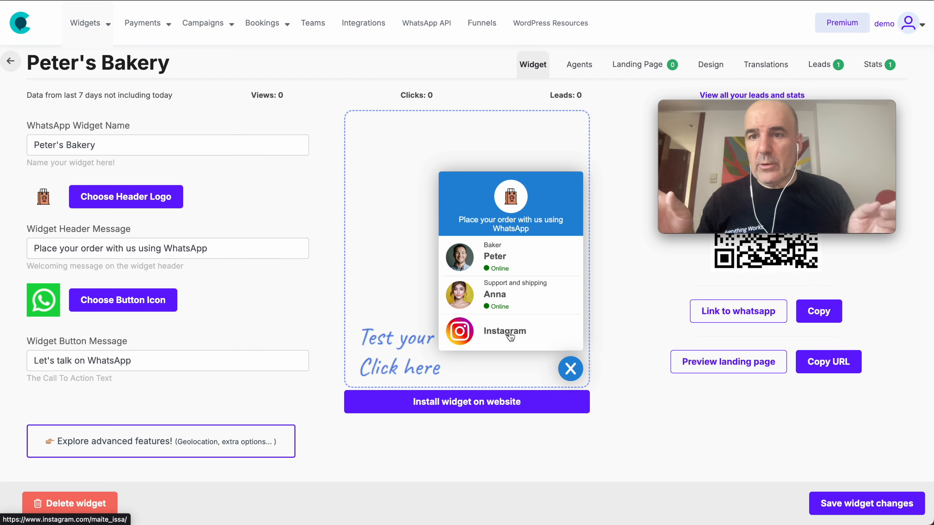
left_click(579, 65)
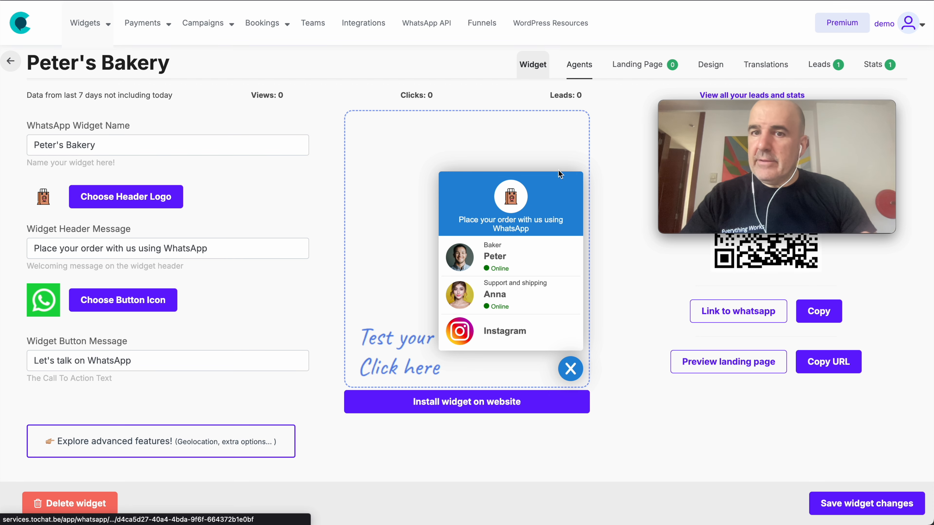
scroll(375, 318, "down", 5)
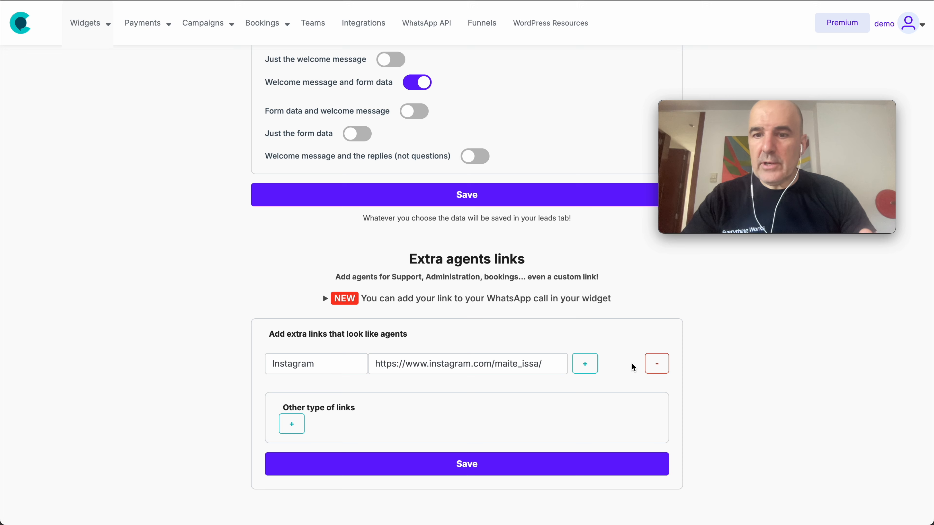
Step: Delete the Instagram extra link, save, and check the preview shows only Peter and Anna
left_click(657, 364)
left_click(569, 464)
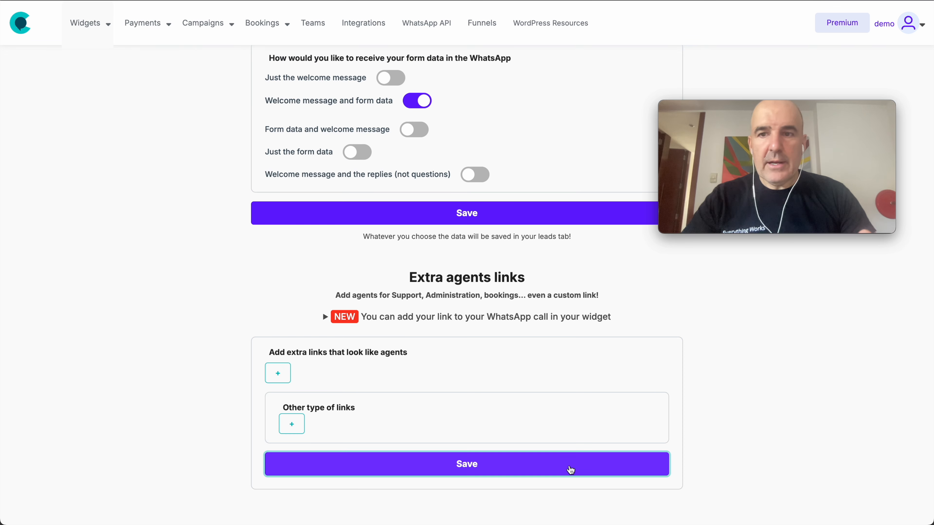
left_click(540, 100)
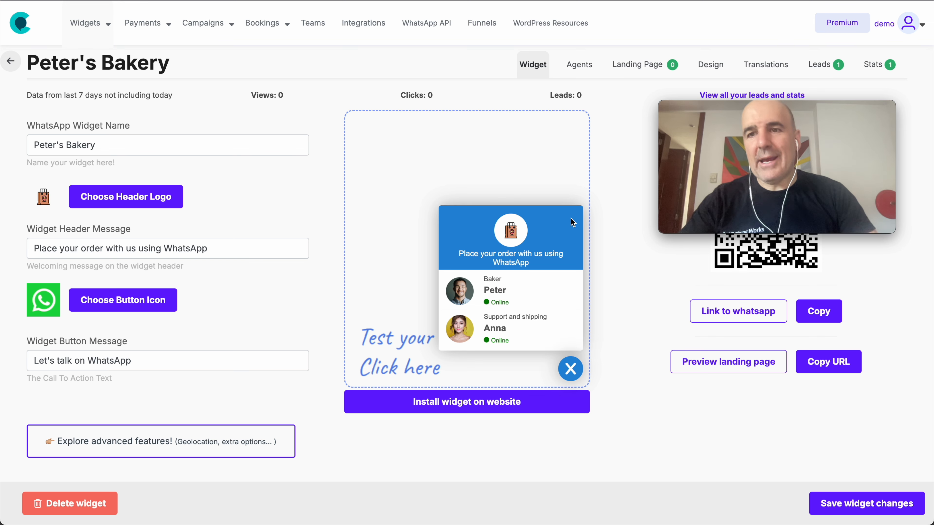
mouse_move(771, 114)
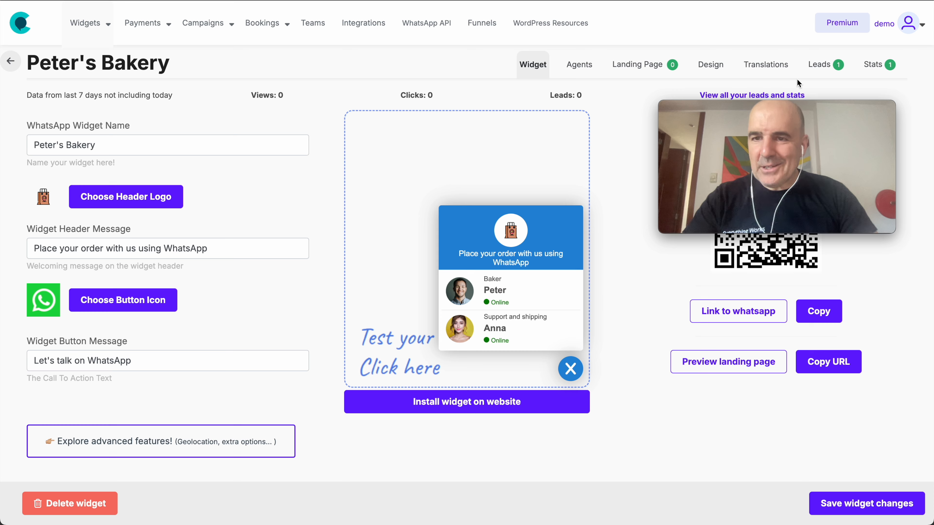
left_click_drag(849, 105, 286, 338)
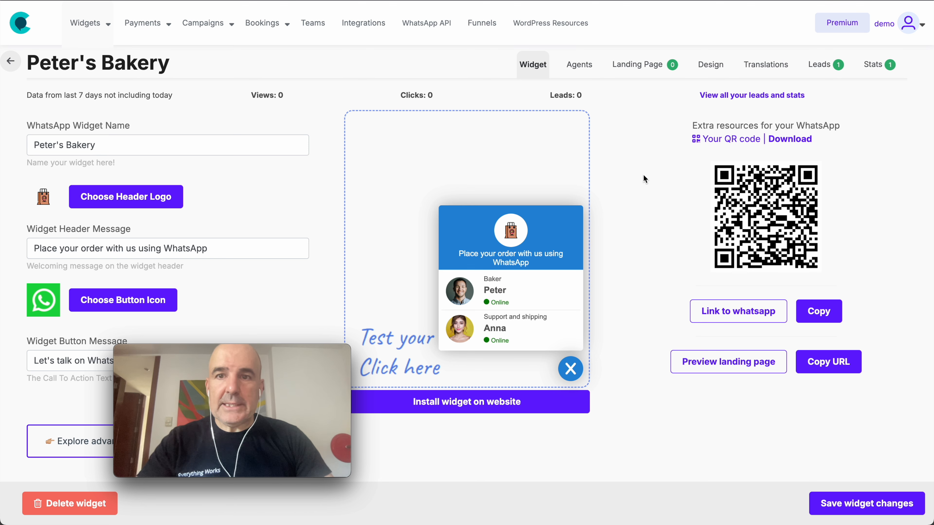
Step: Try and save the Bubble, Butonizer and Rounded themes, previewing Peter's order form
left_click(711, 64)
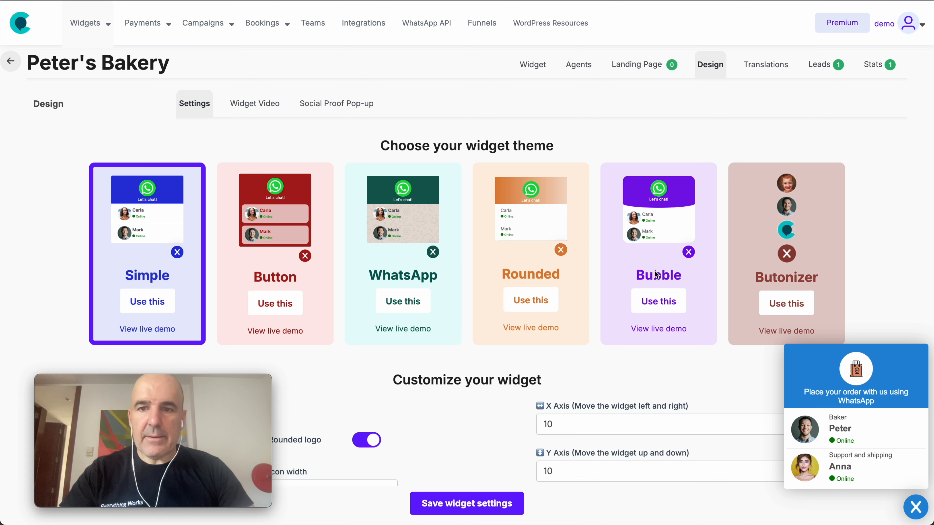
left_click(648, 254)
left_click(484, 513)
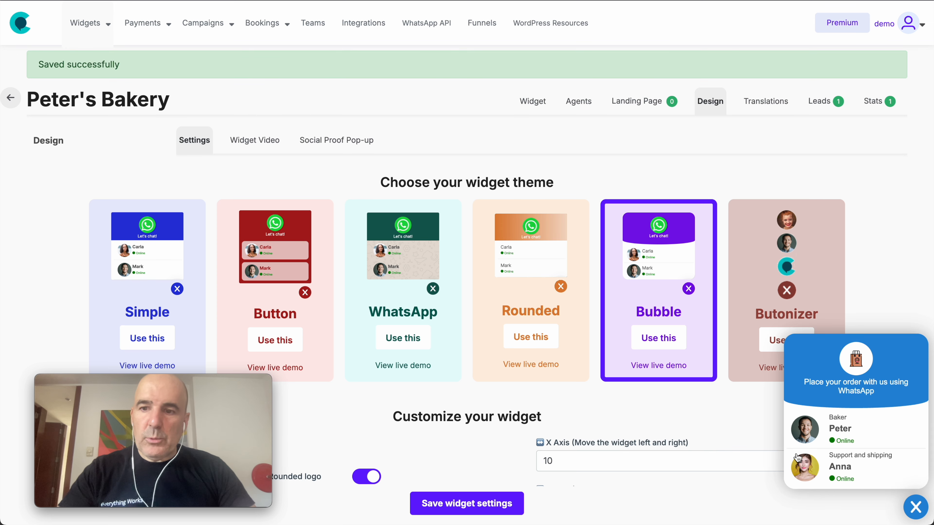
left_click(841, 430)
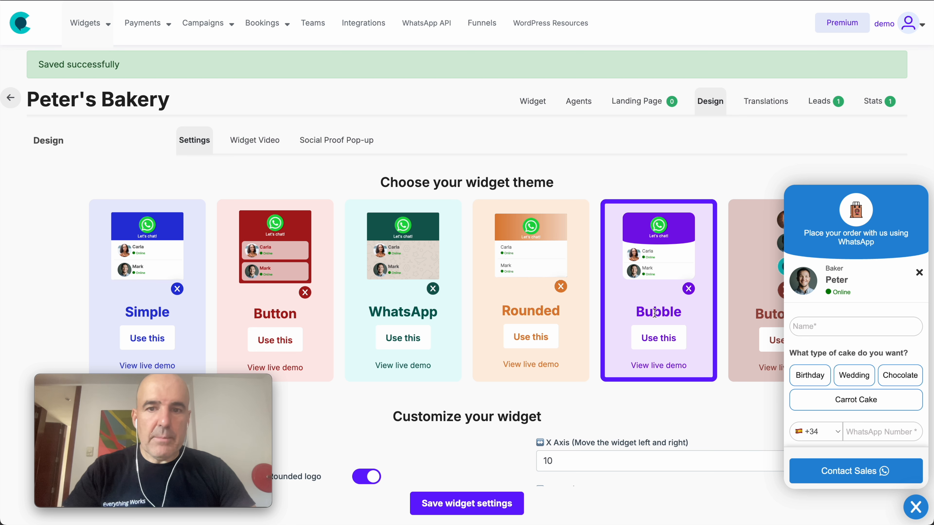
left_click(916, 507)
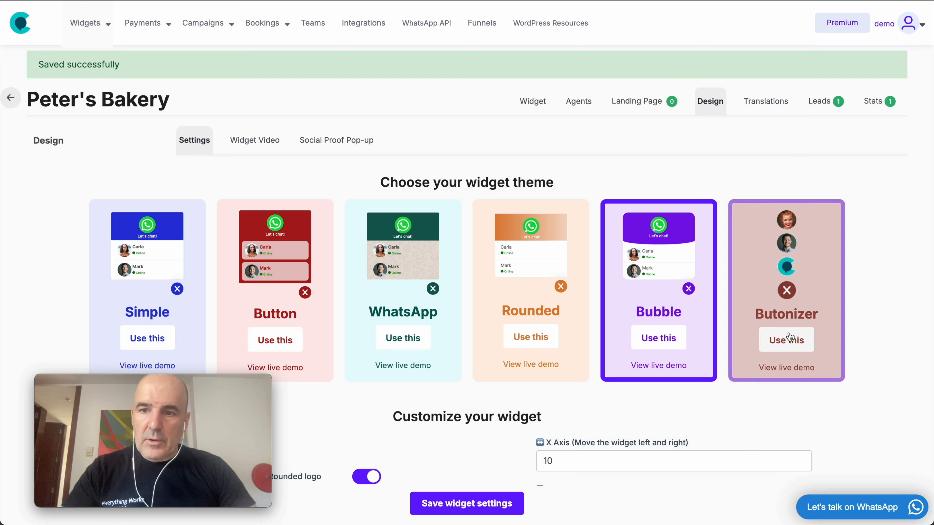
left_click(480, 506)
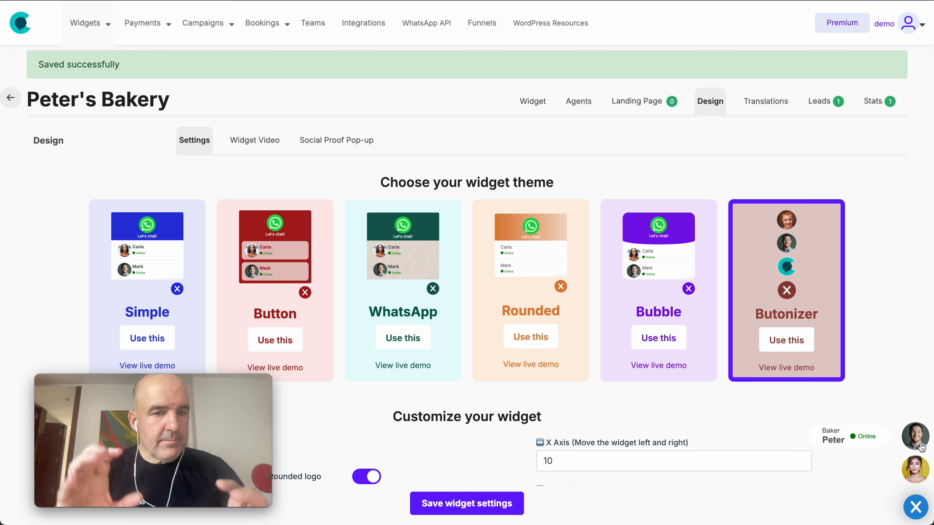
left_click(530, 337)
left_click(479, 505)
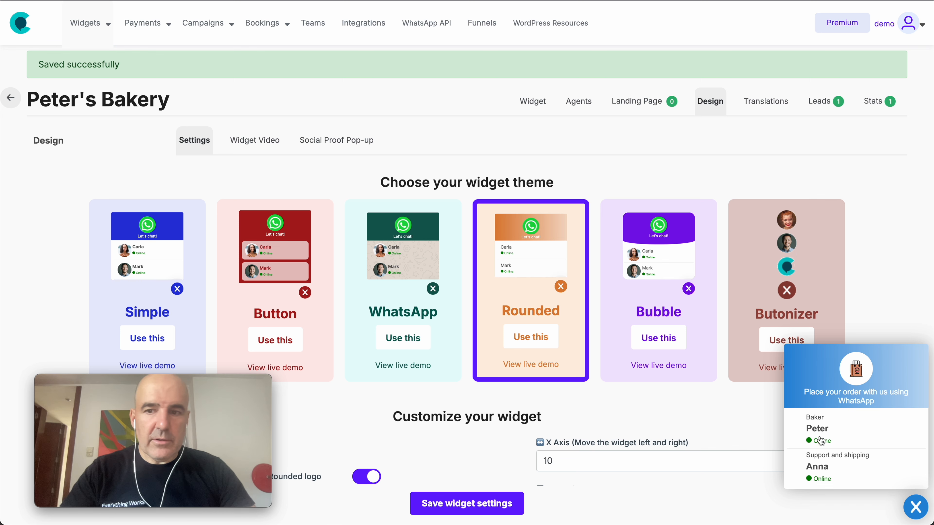
Step: Try the WhatsApp theme with its order form preview, then choose Button and save
left_click(394, 294)
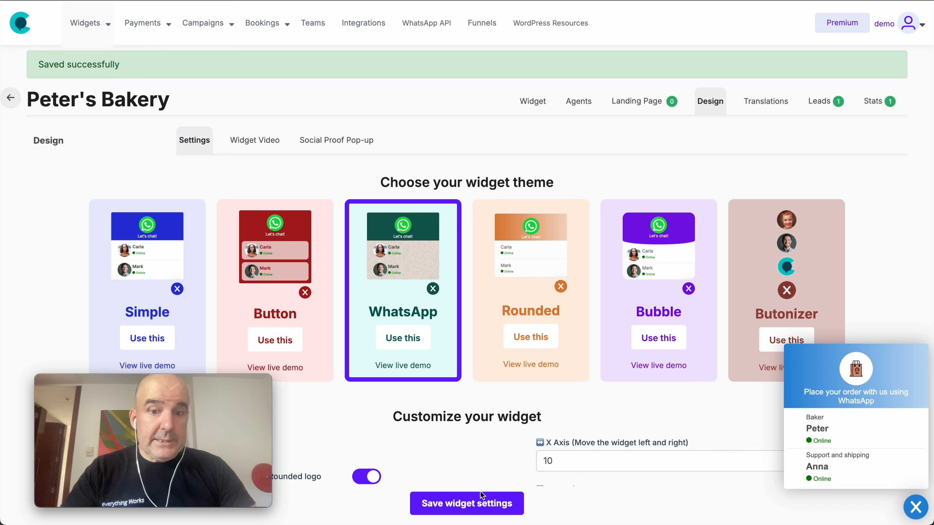
left_click(483, 504)
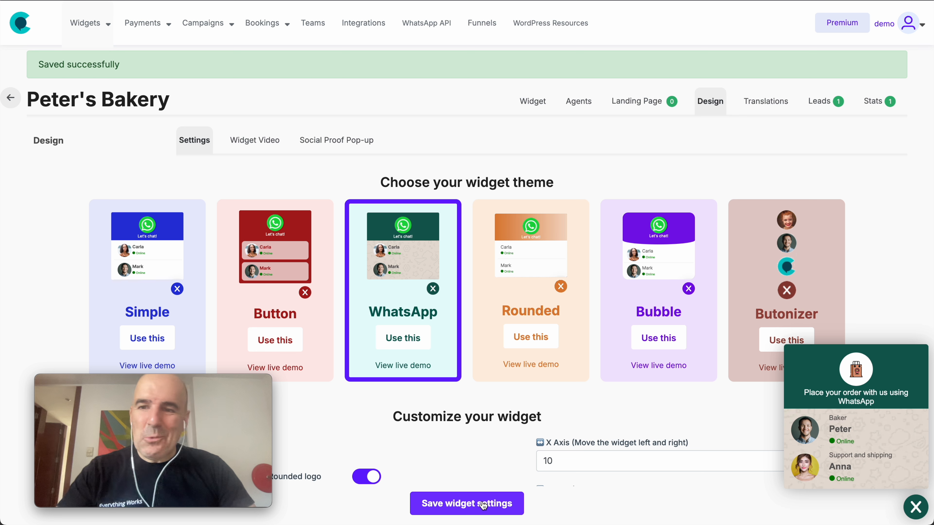
left_click(879, 446)
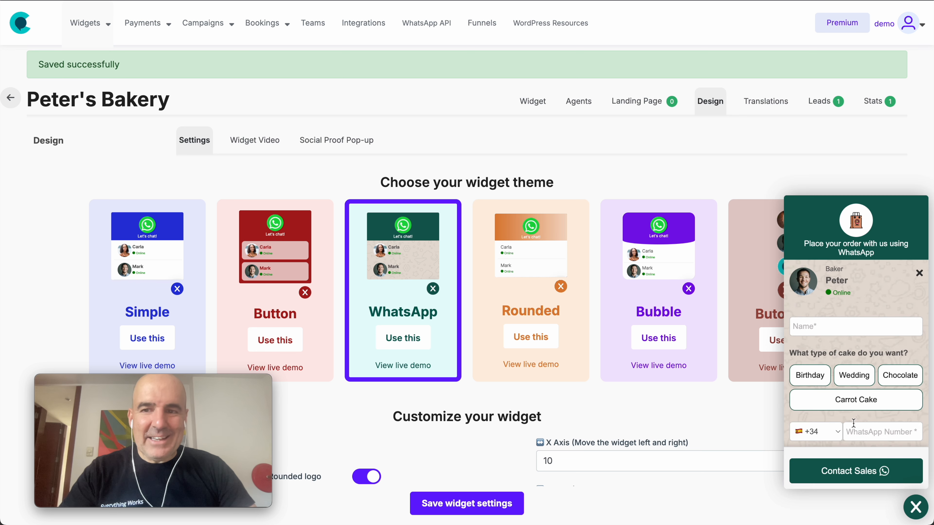
left_click(920, 275)
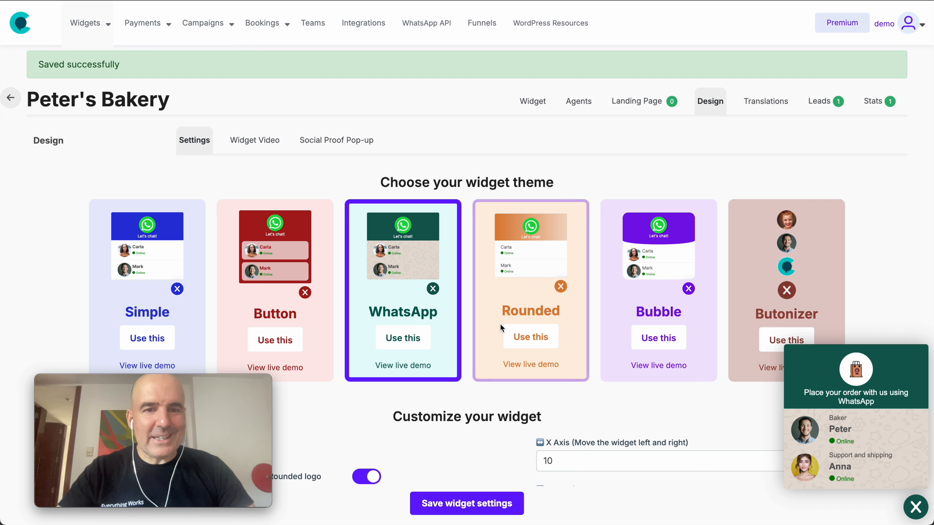
left_click(266, 303)
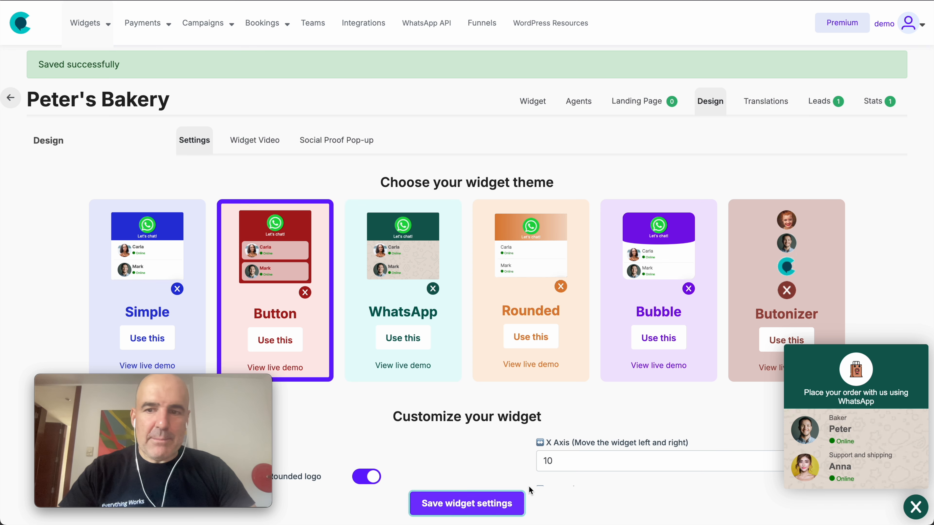
left_click(485, 497)
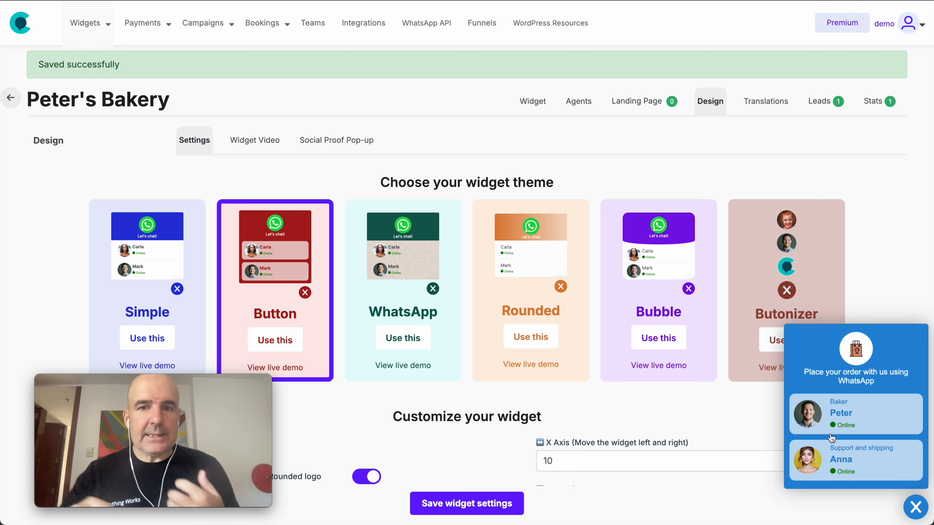
scroll(773, 321, "down", 5)
scroll(774, 320, "down", 5)
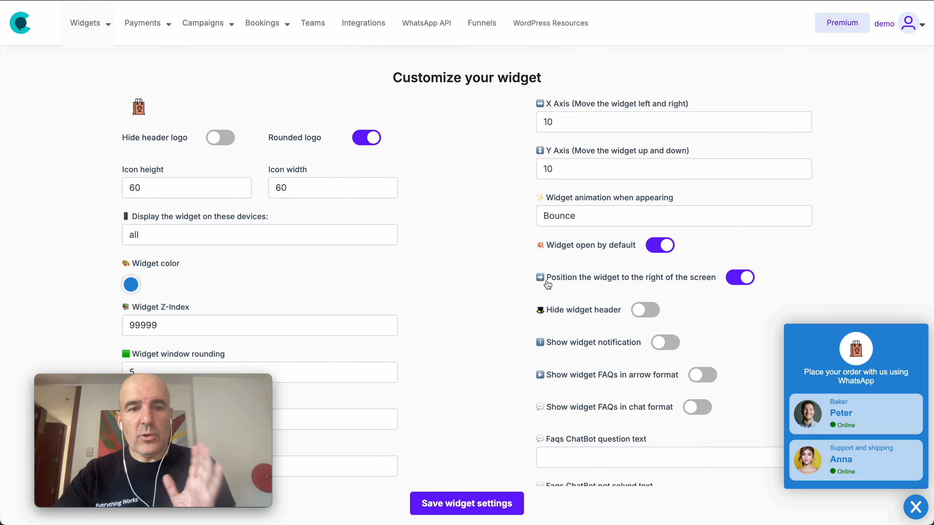
scroll(544, 243, "down", 2)
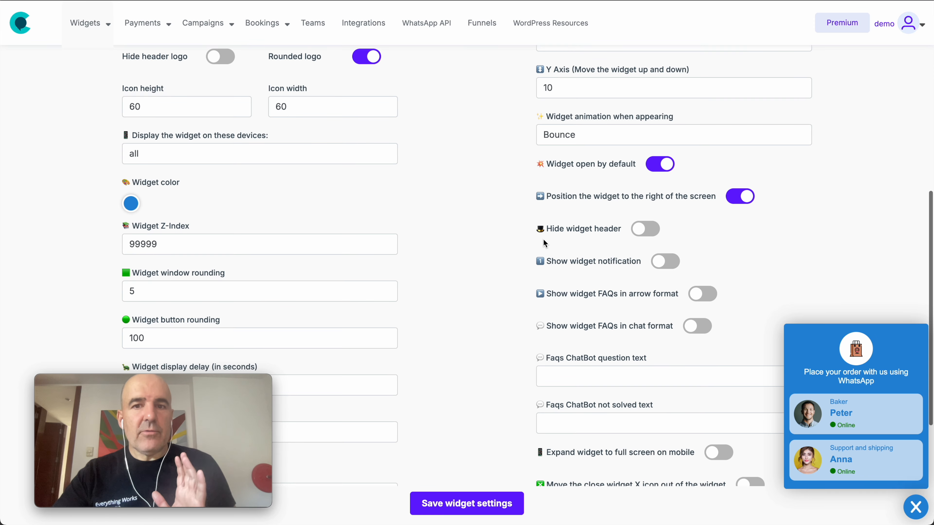
left_click(648, 232)
left_click(480, 512)
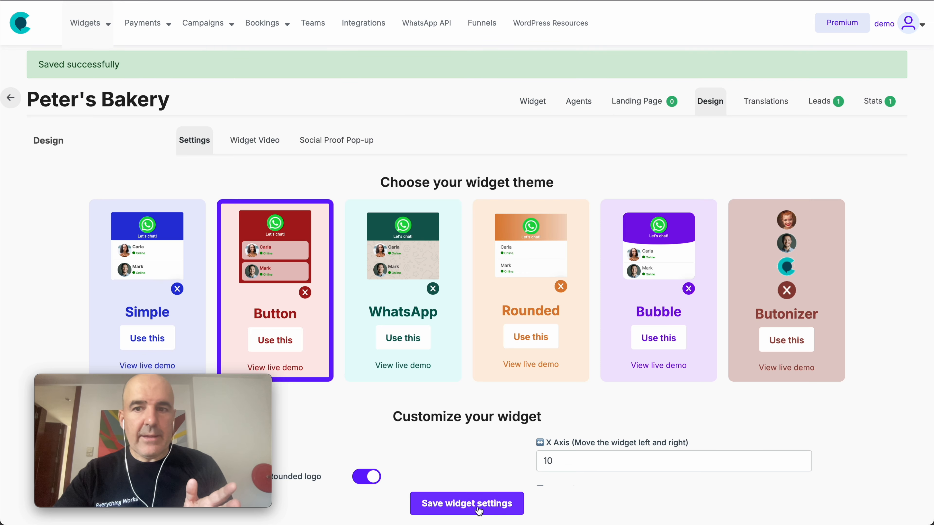
scroll(768, 428, "down", 10)
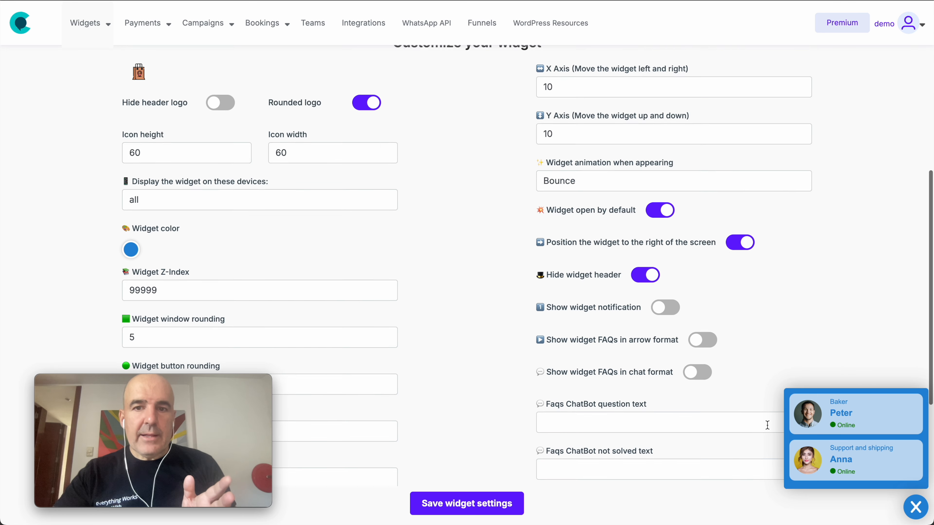
left_click(641, 270)
left_click(472, 509)
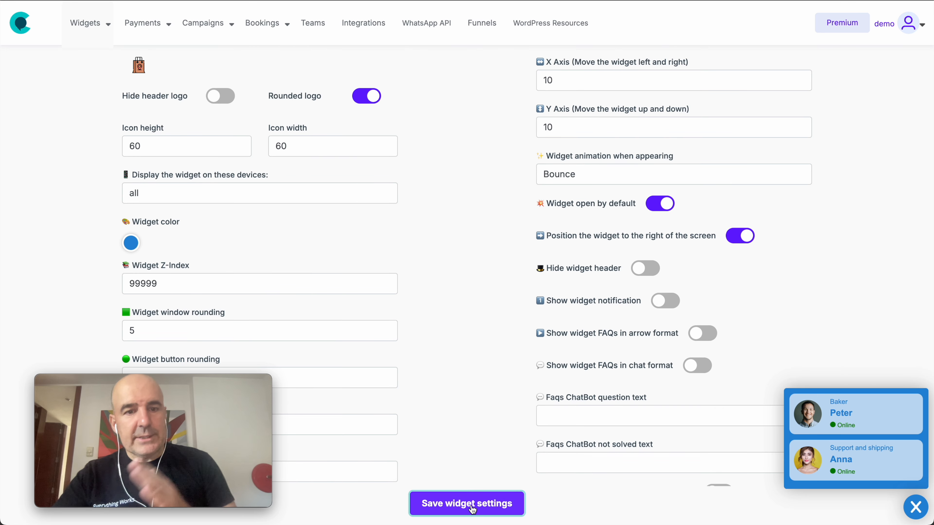
scroll(448, 369, "down", 5)
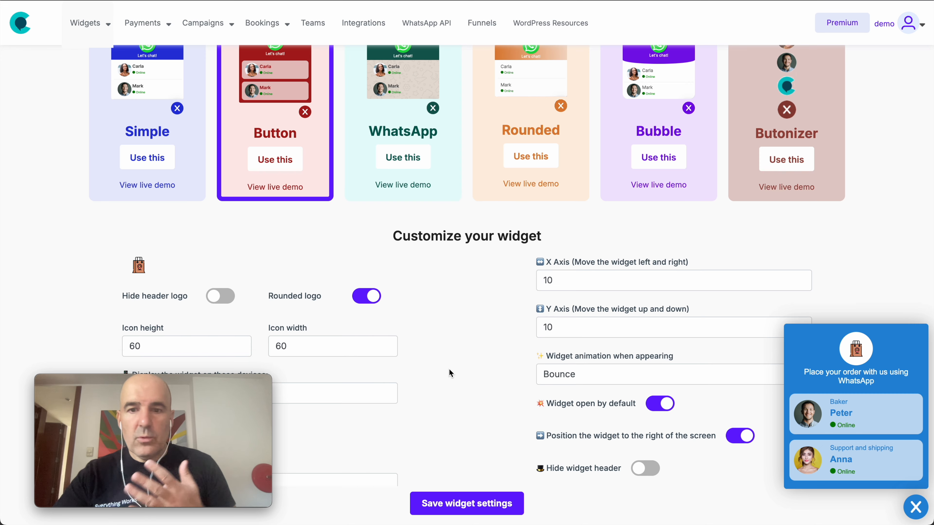
scroll(449, 369, "down", 5)
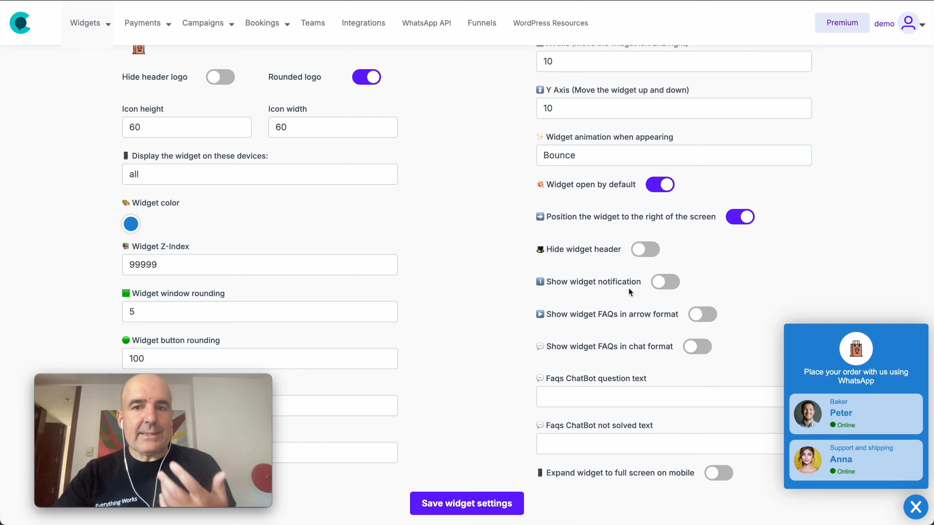
left_click(660, 282)
left_click(488, 507)
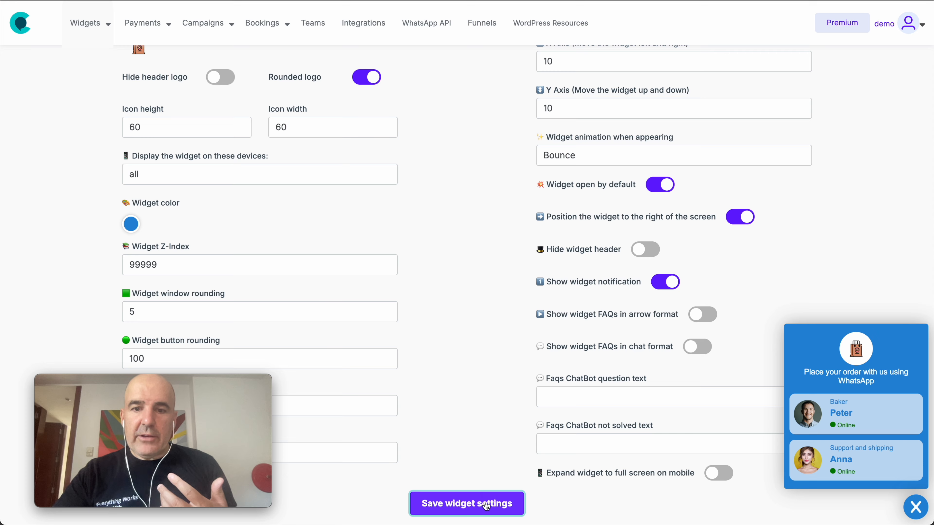
left_click(921, 512)
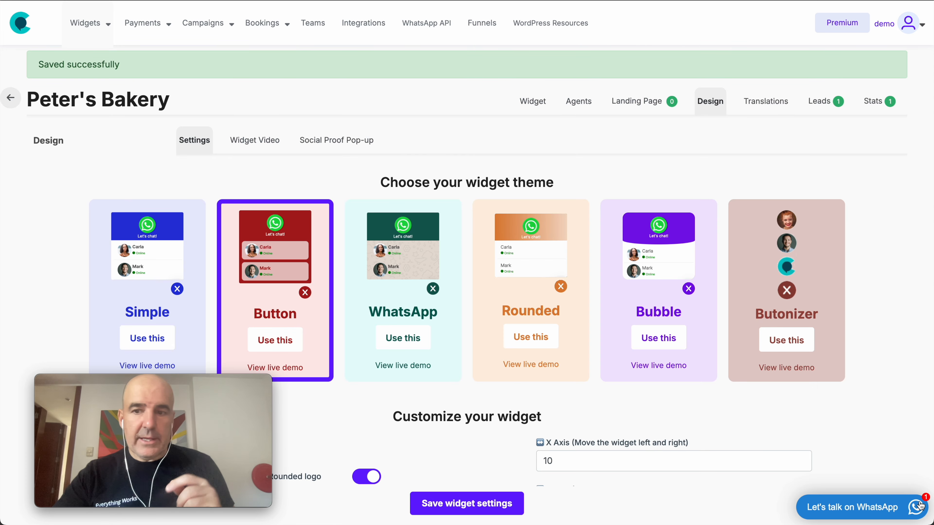
left_click(873, 509)
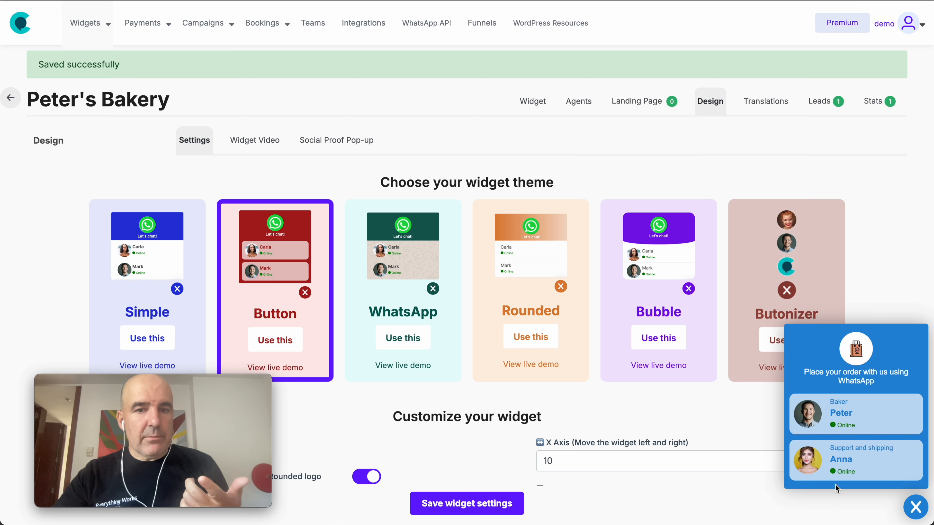
scroll(684, 398, "down", 8)
left_click(663, 392)
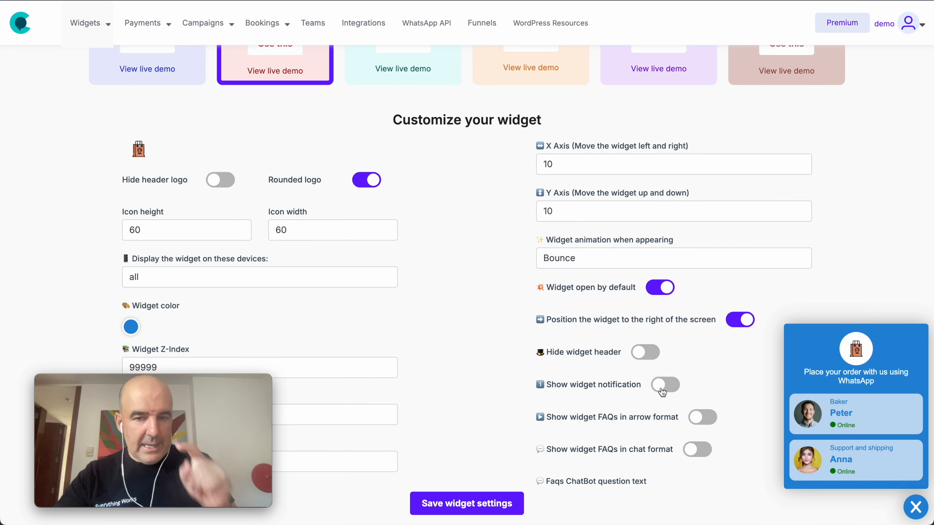
left_click(478, 507)
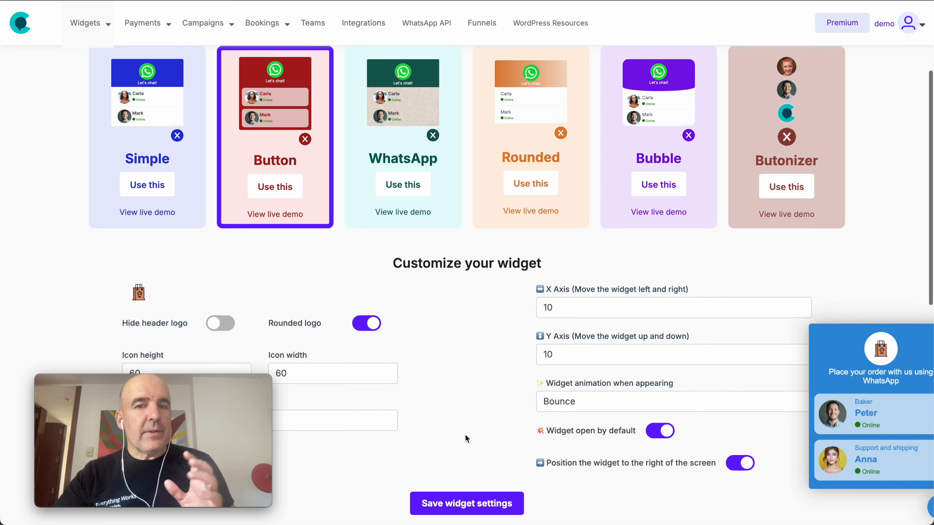
scroll(465, 437, "down", 10)
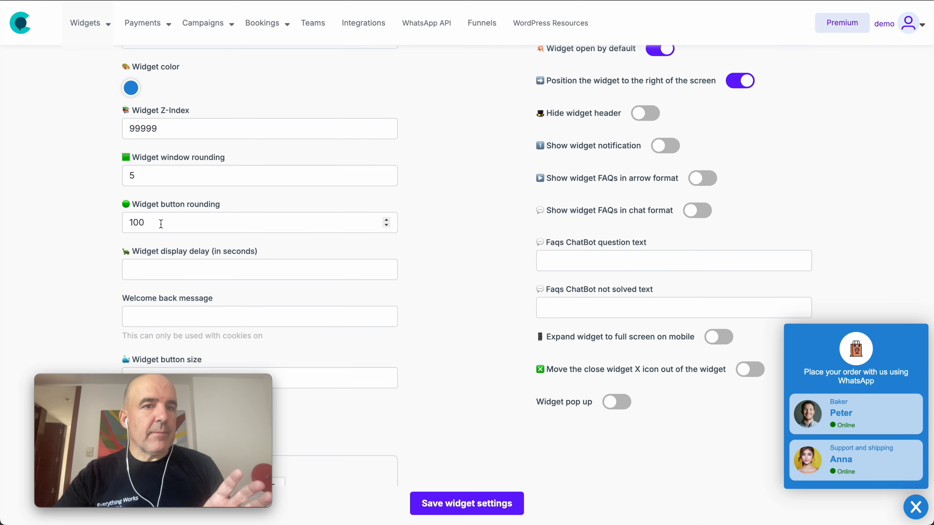
Step: Enter 5 in the Widget display delay (in seconds) field and save the widget settings
scroll(162, 225, "down", 2)
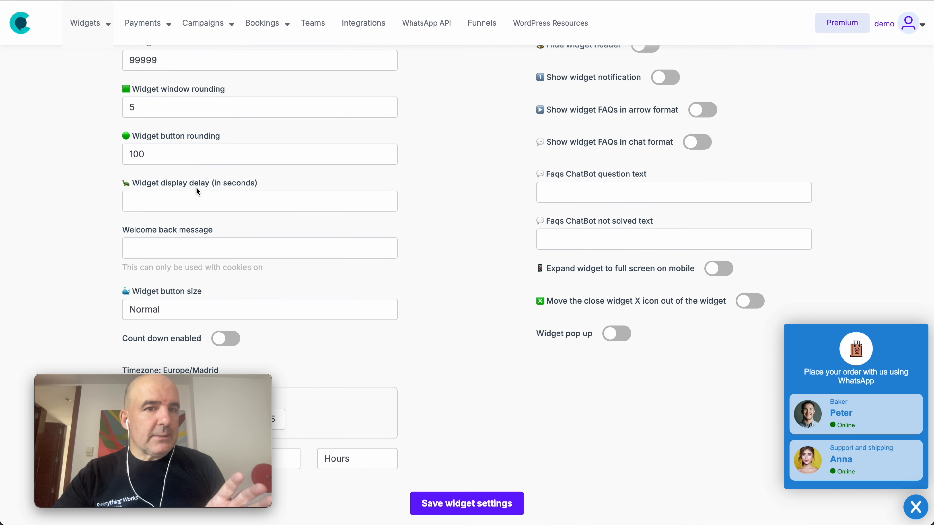
left_click_drag(240, 184, 138, 184)
left_click(184, 202)
type("5")
left_click(452, 510)
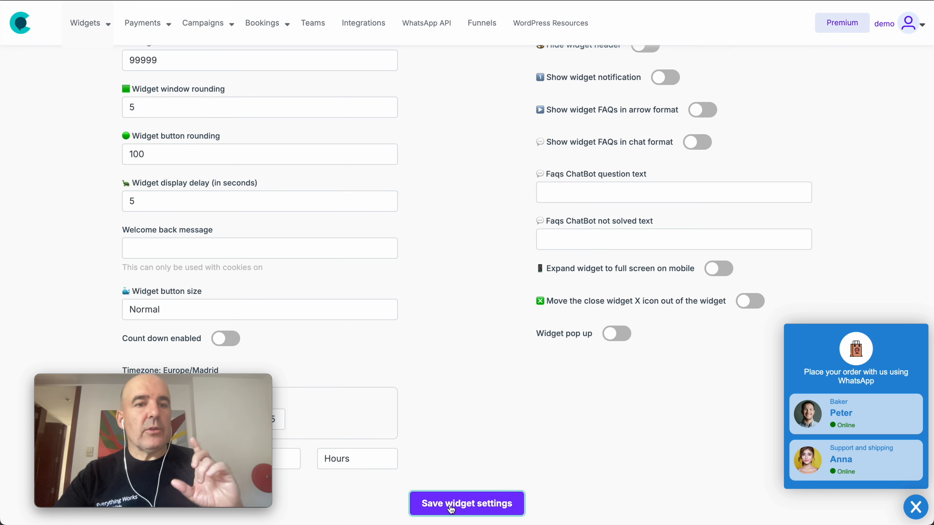
scroll(416, 419, "down", 12)
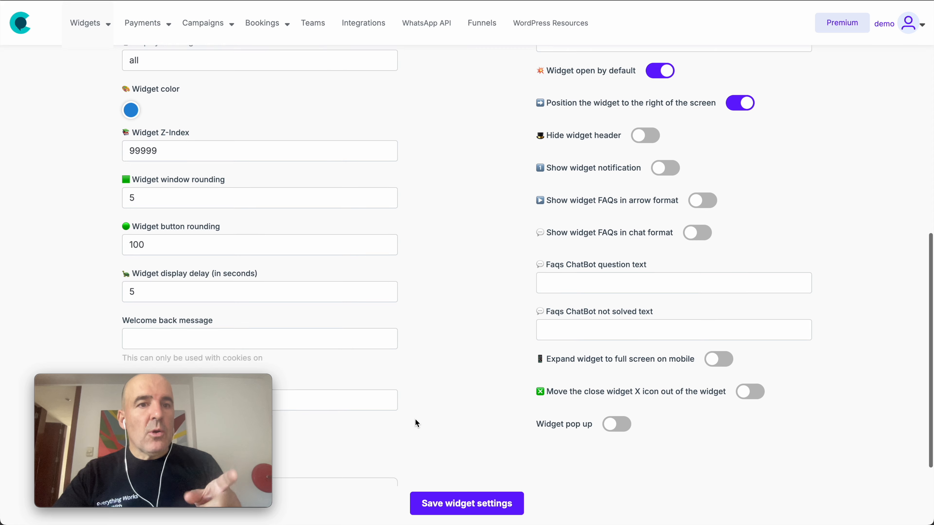
scroll(416, 421, "down", 1)
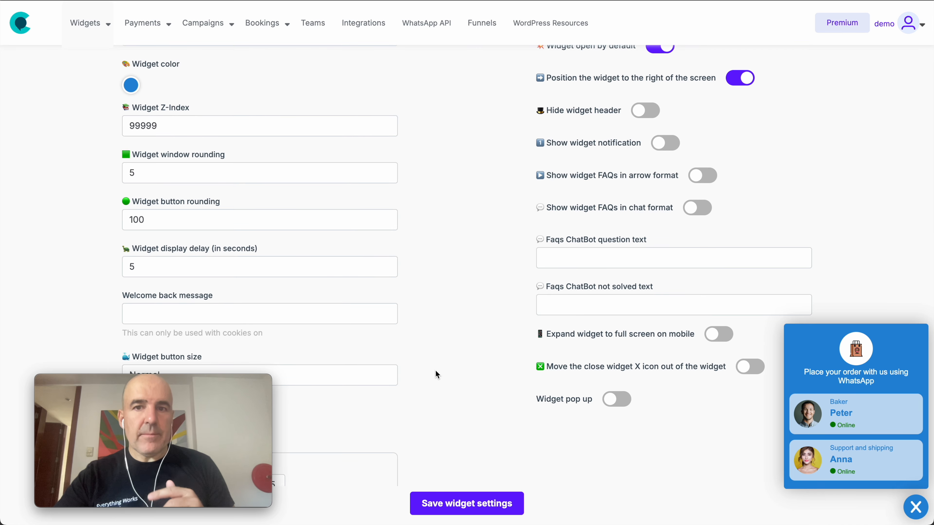
Step: Set the widget's appearing animation to none and save the settings
scroll(435, 370, "up", 5)
scroll(435, 370, "up", 1)
left_click(567, 213)
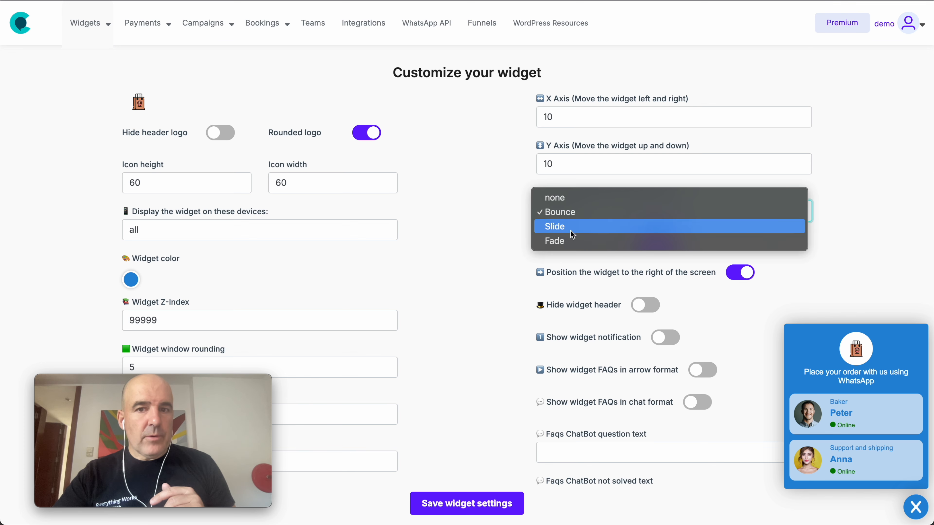
left_click(572, 201)
left_click(472, 511)
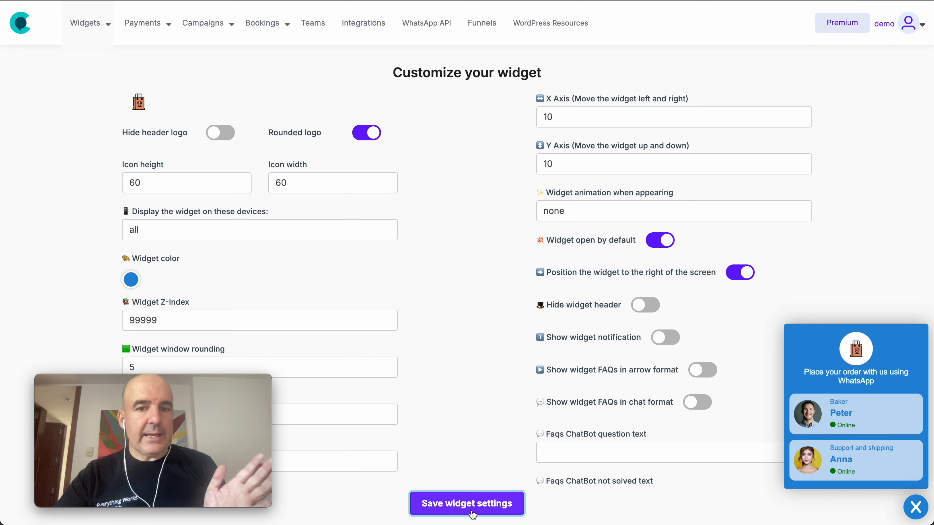
Step: Change the appearing animation to Fade and save the settings
scroll(434, 430, "down", 12)
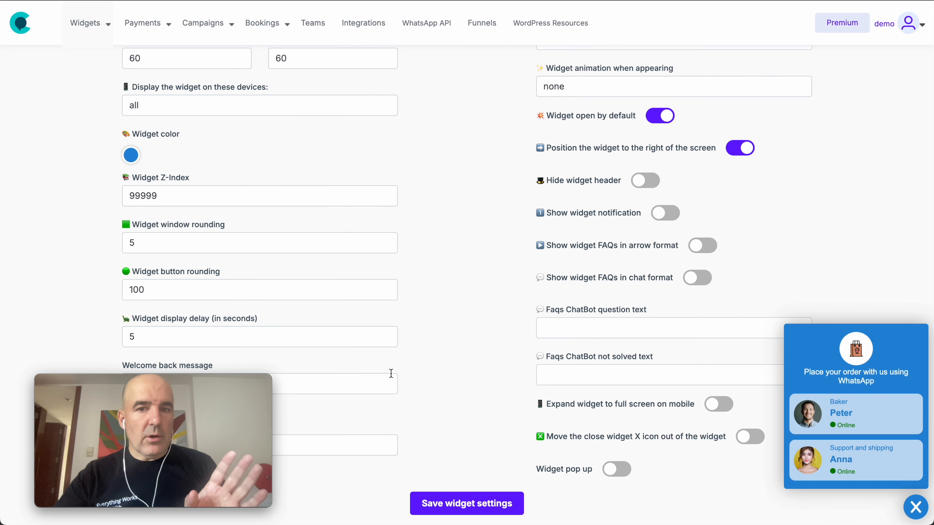
scroll(409, 251, "up", 2)
left_click(558, 142)
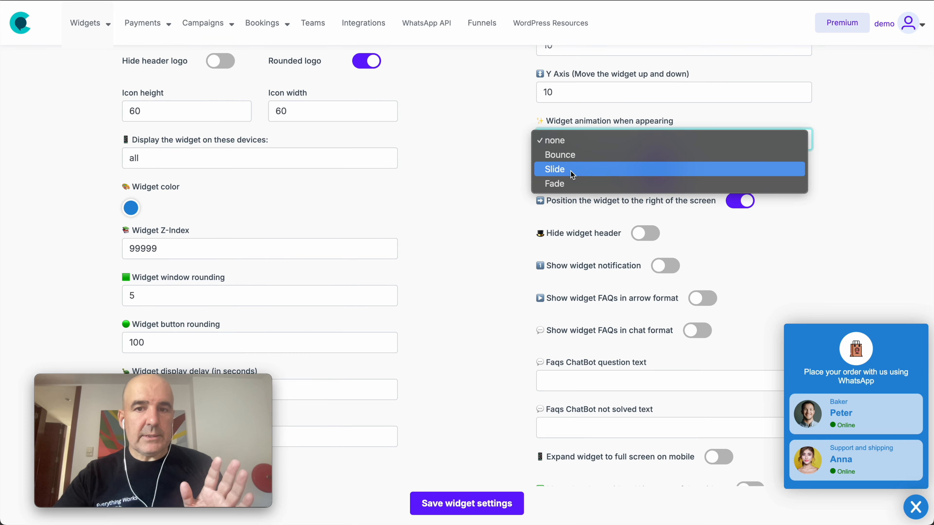
left_click(574, 184)
left_click(446, 507)
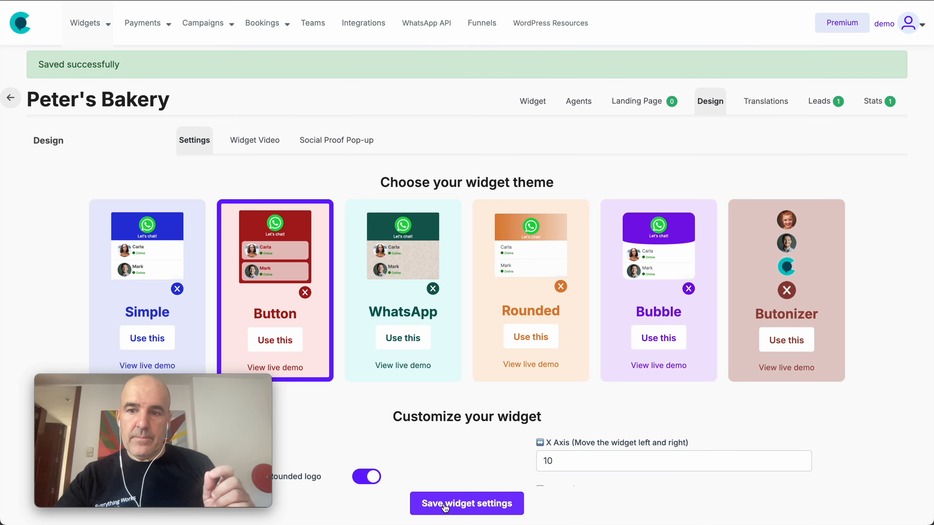
Step: Clear the 5-second display delay, save the settings, and head to the My widgets list
scroll(434, 441, "down", 10)
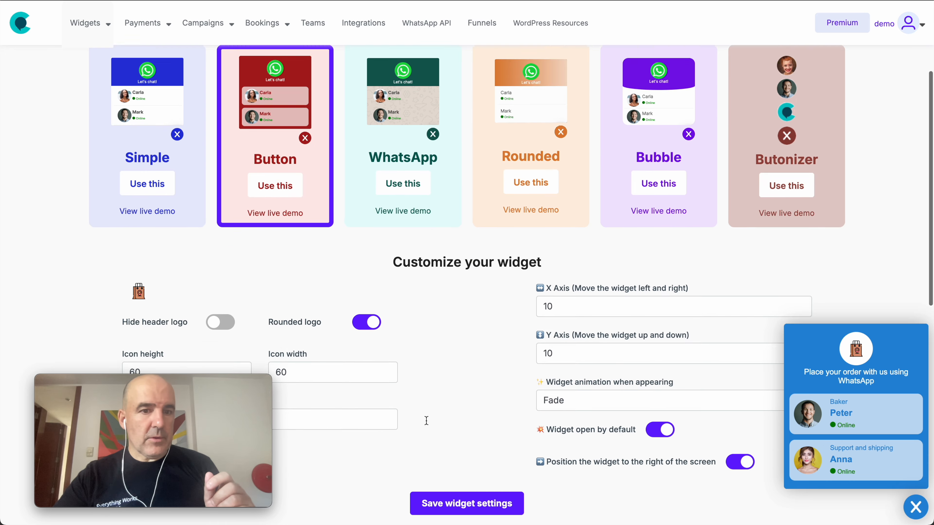
scroll(426, 423, "down", 5)
left_click(242, 260)
key("BackSpace")
scroll(442, 287, "down", 1)
scroll(441, 288, "up", 7)
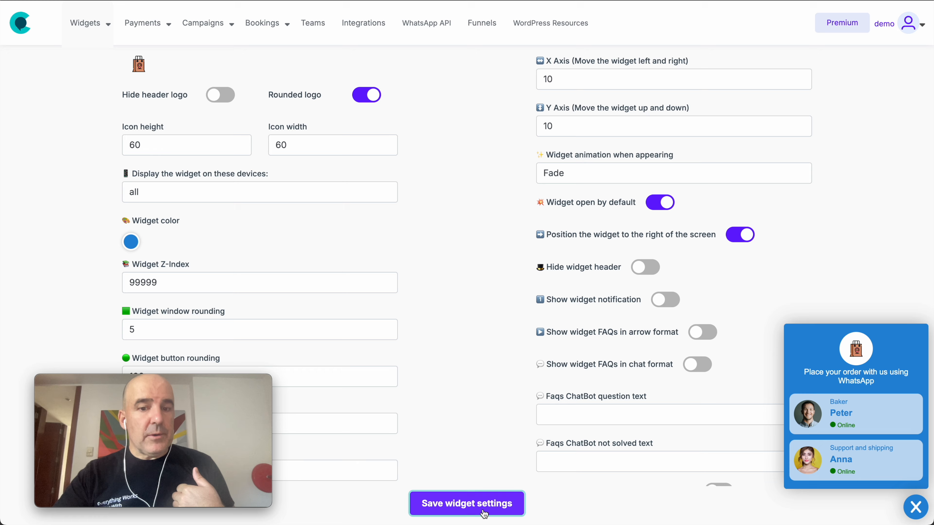
left_click(478, 507)
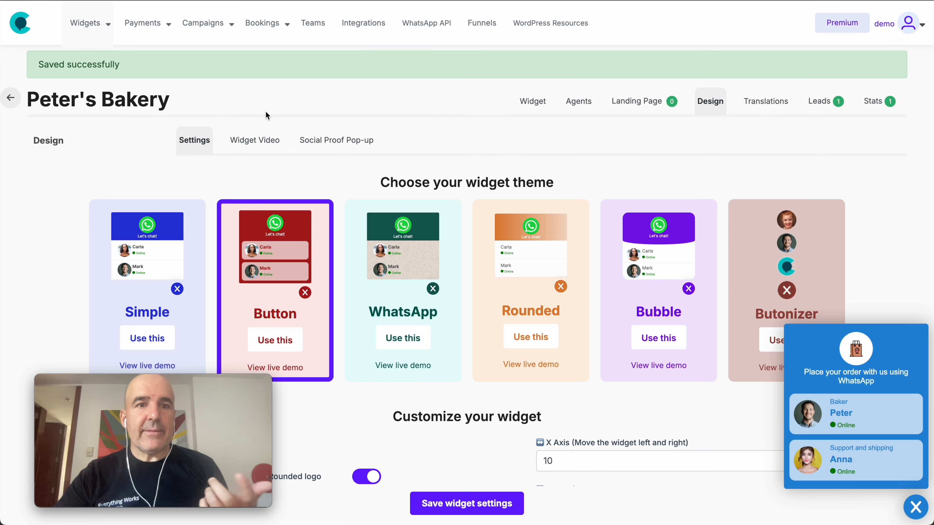
left_click(99, 26)
left_click(79, 57)
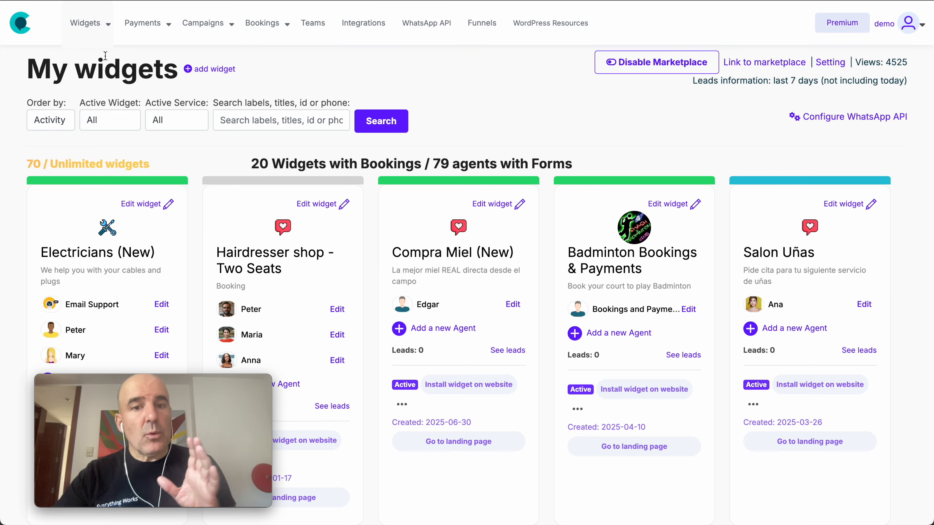
scroll(371, 255, "down", 20)
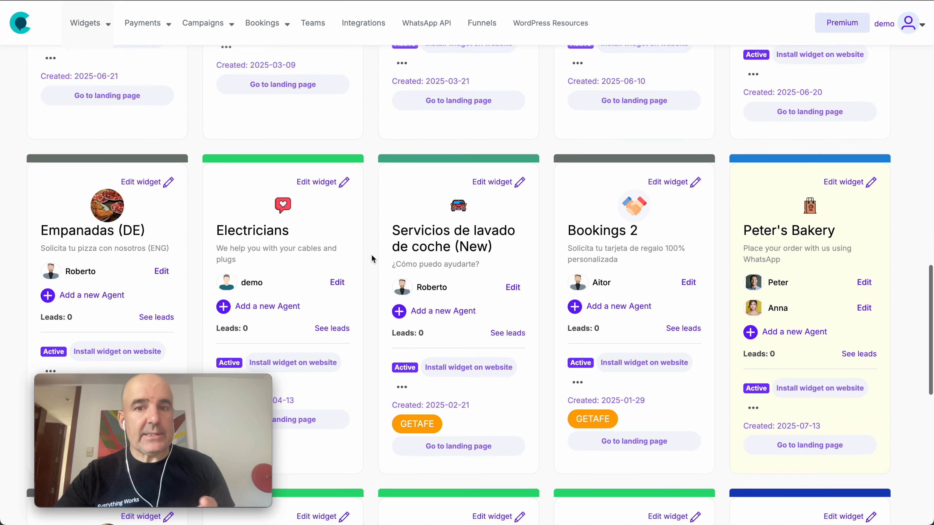
scroll(371, 255, "down", 10)
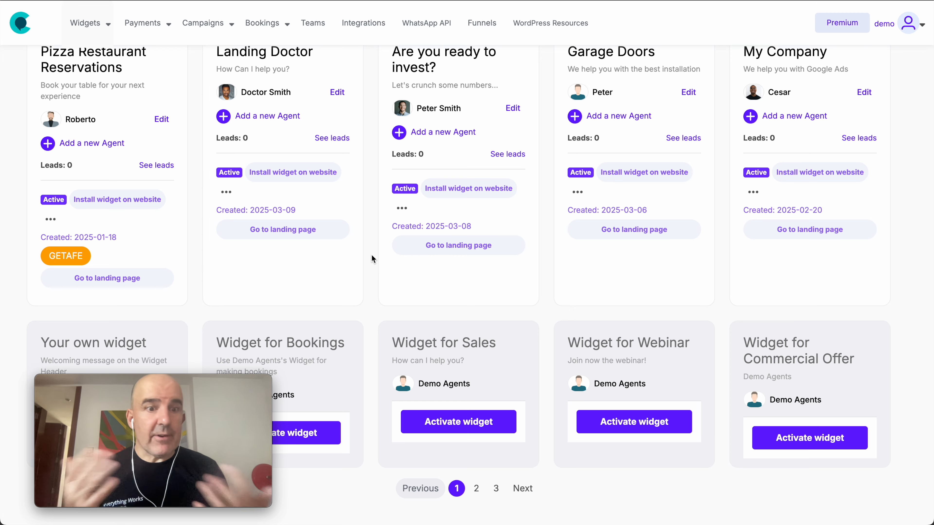
scroll(467, 221, "up", 12)
scroll(468, 221, "up", 10)
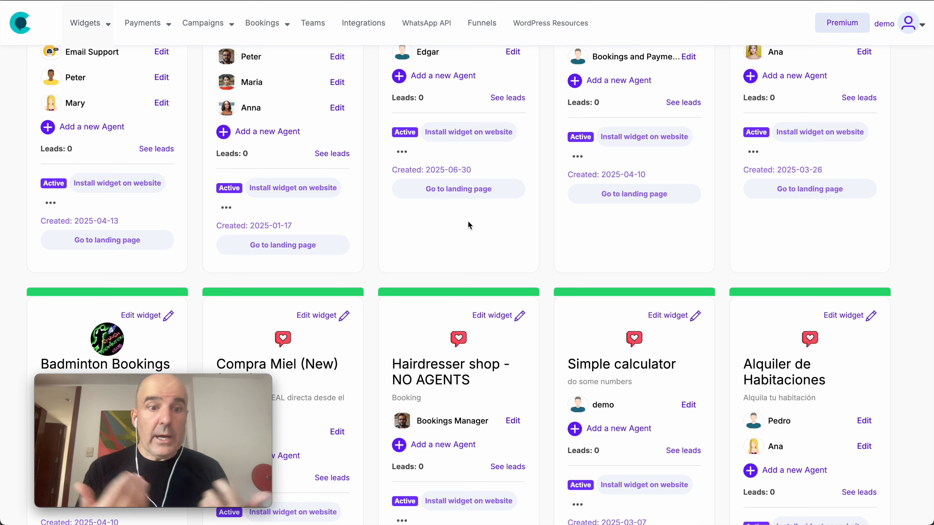
scroll(460, 192, "up", 7)
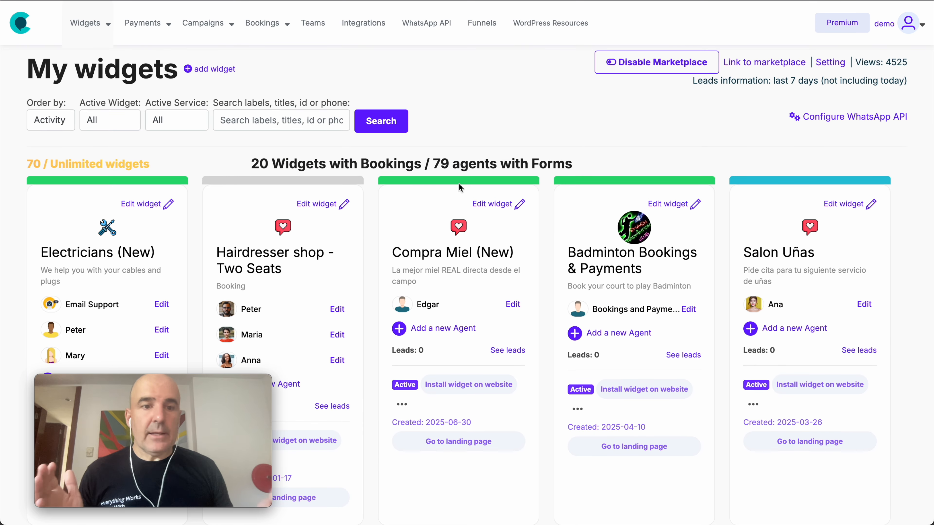